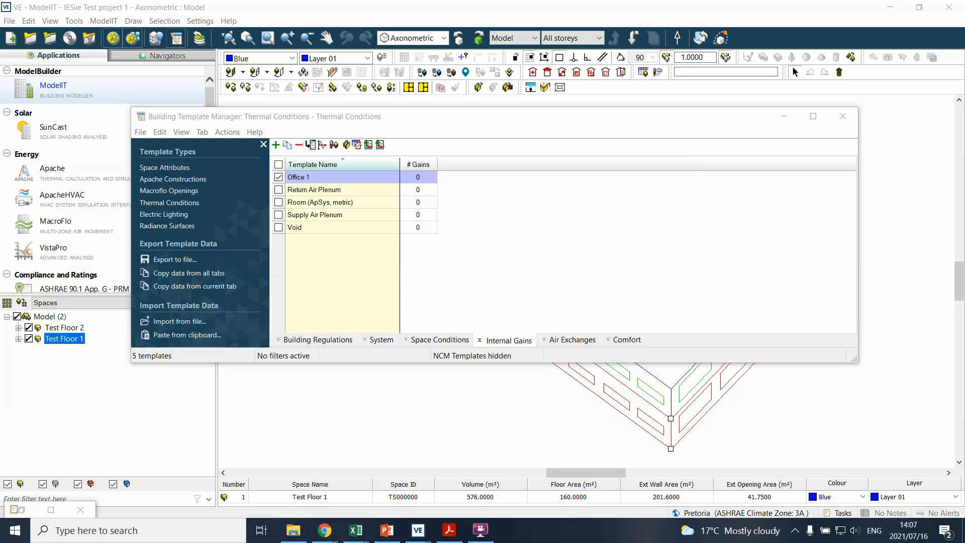
Step: Open the internal gains editor from the thermal conditions templates and reposition its window
{"action": "left_click", "coordinate": [425, 119]}
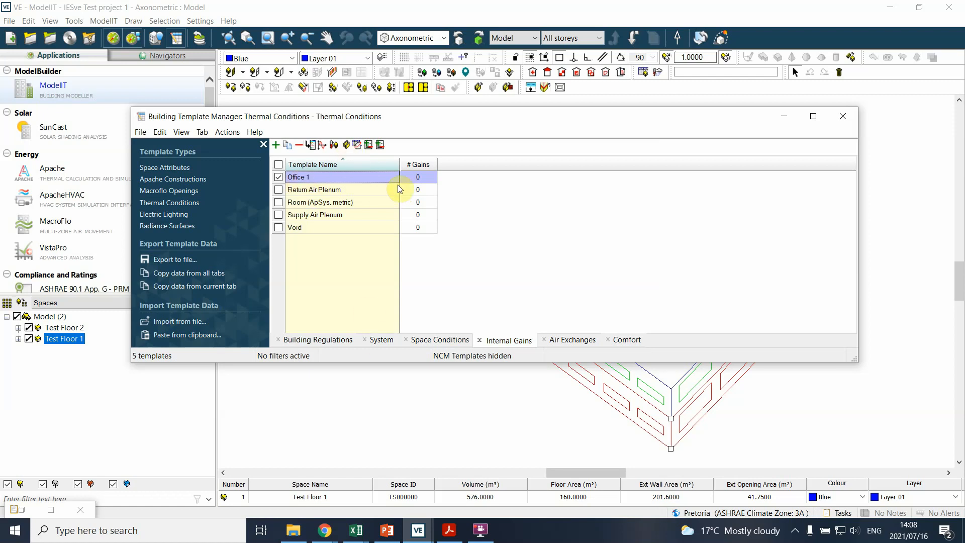
{"action": "left_click", "coordinate": [368, 145]}
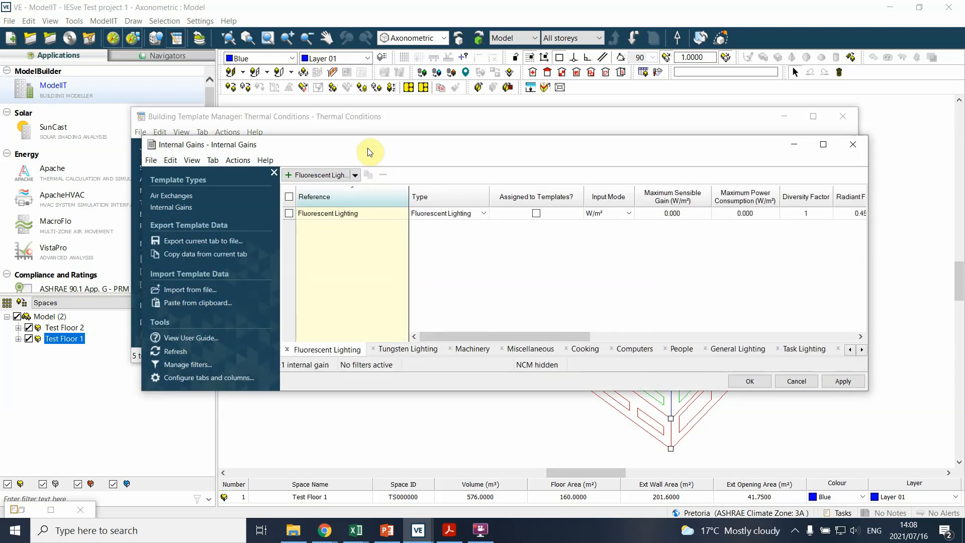
{"action": "left_click_drag", "start_coordinate": [369, 149], "coordinate": [370, 211]}
{"action": "left_click", "coordinate": [860, 211]}
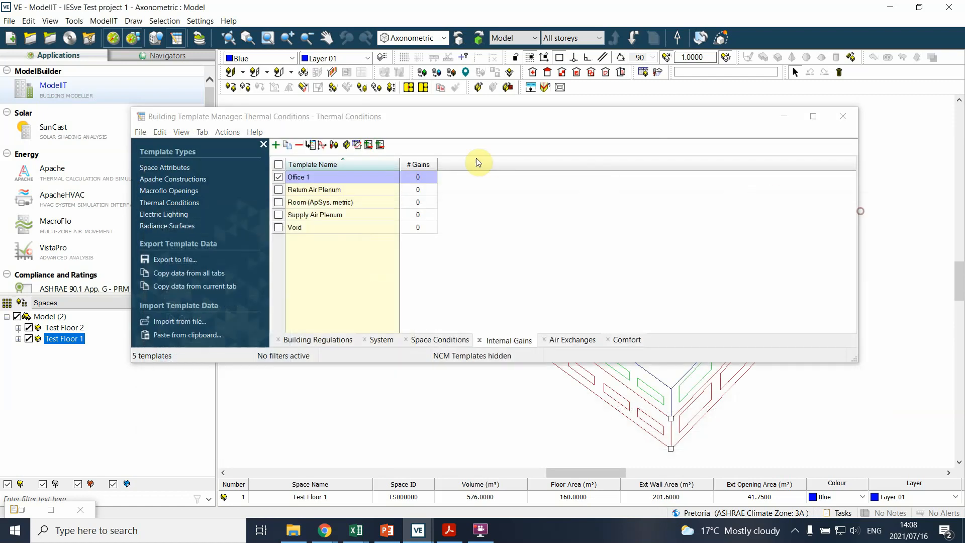
{"action": "left_click", "coordinate": [368, 145]}
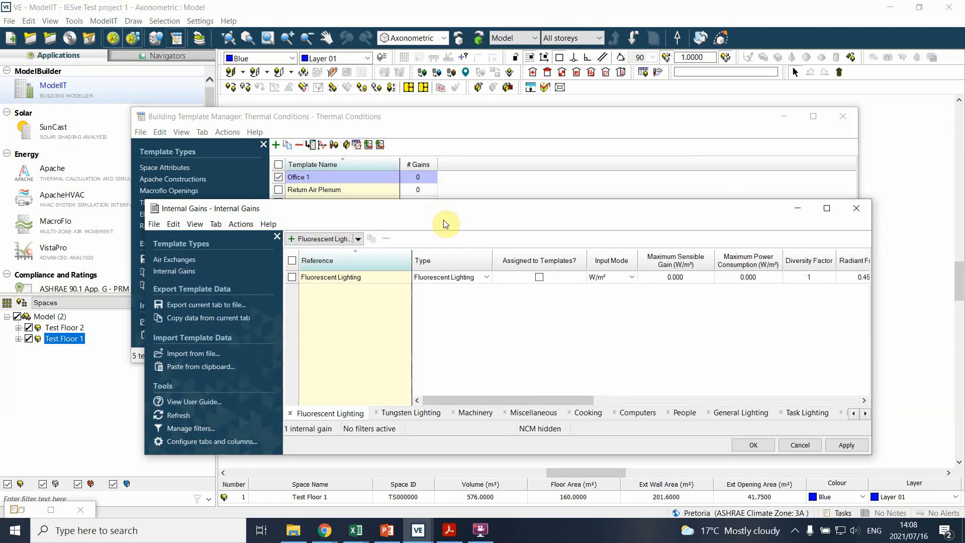
{"action": "left_click_drag", "start_coordinate": [430, 221], "coordinate": [430, 102]}
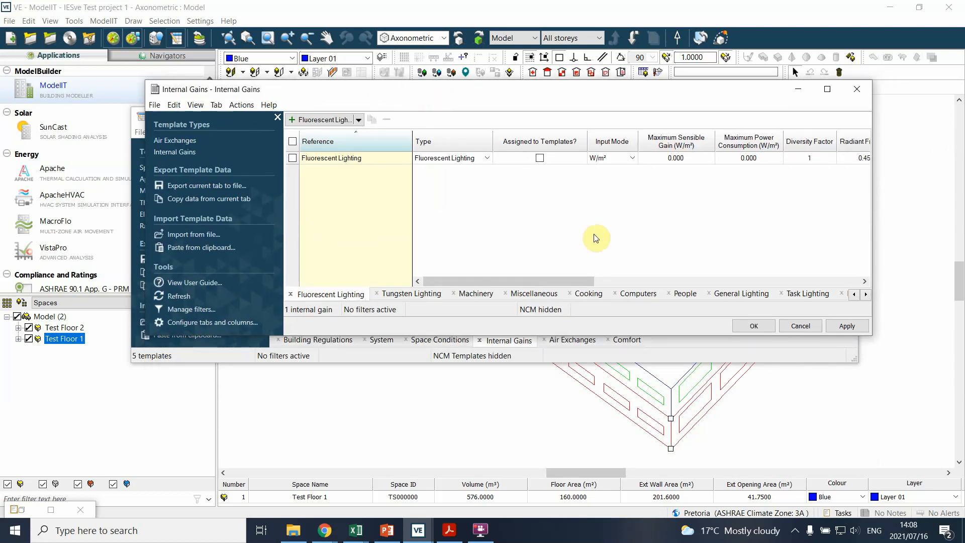
Step: Examine the available internal gain categories, from fluorescent lighting through motors, and view the Cooking gains
{"action": "left_click", "coordinate": [866, 295]}
{"action": "left_click", "coordinate": [867, 294]}
{"action": "left_click", "coordinate": [866, 295]}
{"action": "left_click", "coordinate": [867, 295]}
{"action": "left_click", "coordinate": [866, 294]}
{"action": "left_click", "coordinate": [866, 294]}
{"action": "left_click", "coordinate": [866, 294]}
{"action": "left_click", "coordinate": [866, 294]}
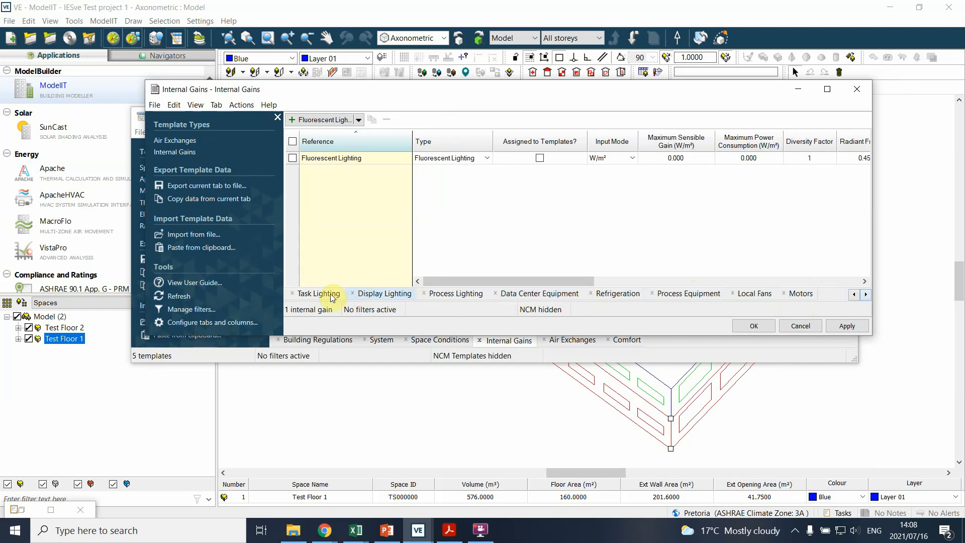
{"action": "left_click", "coordinate": [854, 294]}
{"action": "left_click", "coordinate": [853, 294]}
{"action": "left_click", "coordinate": [855, 293]}
{"action": "left_click", "coordinate": [855, 294]}
{"action": "left_click", "coordinate": [855, 293]}
{"action": "left_click", "coordinate": [855, 294]}
{"action": "left_click", "coordinate": [855, 294]}
{"action": "left_click", "coordinate": [855, 294]}
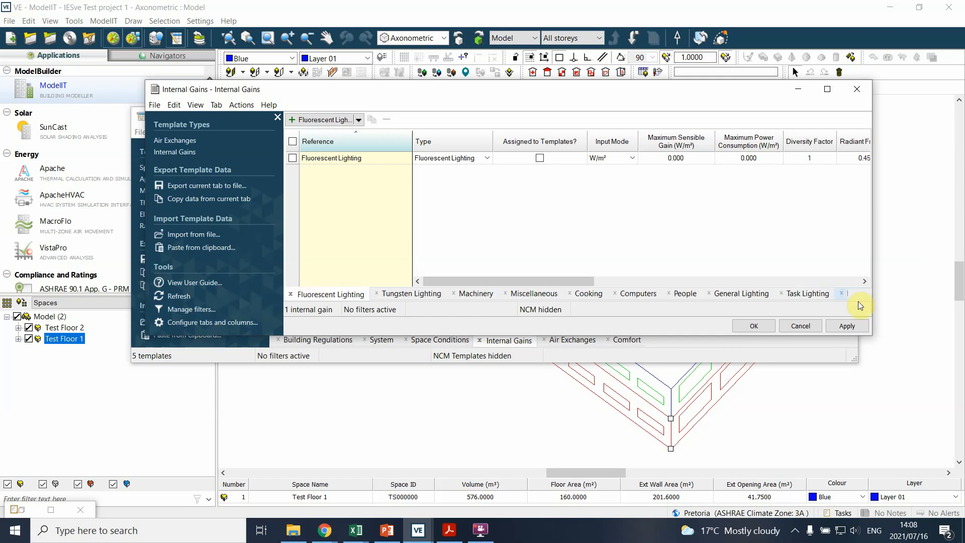
{"action": "left_click", "coordinate": [866, 295]}
{"action": "left_click", "coordinate": [866, 294]}
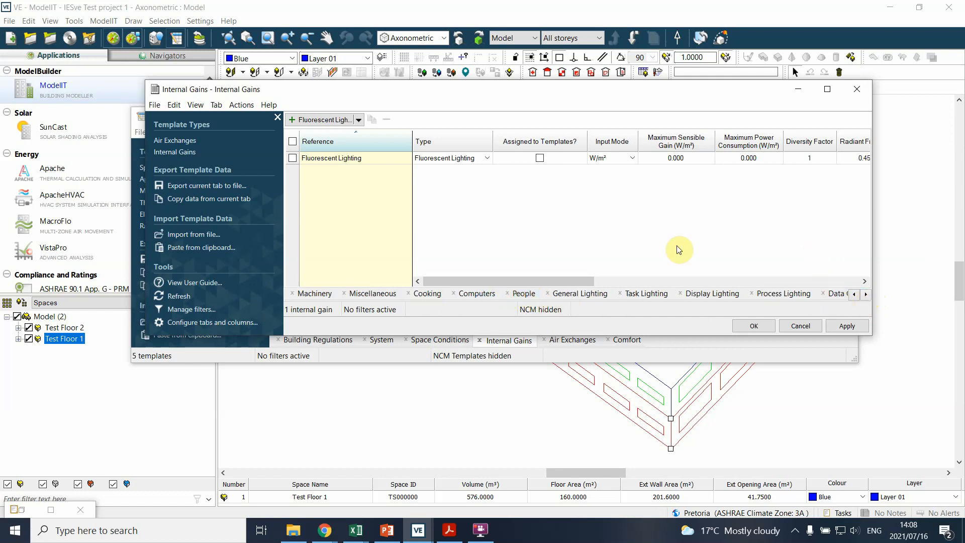
{"action": "left_click", "coordinate": [436, 299]}
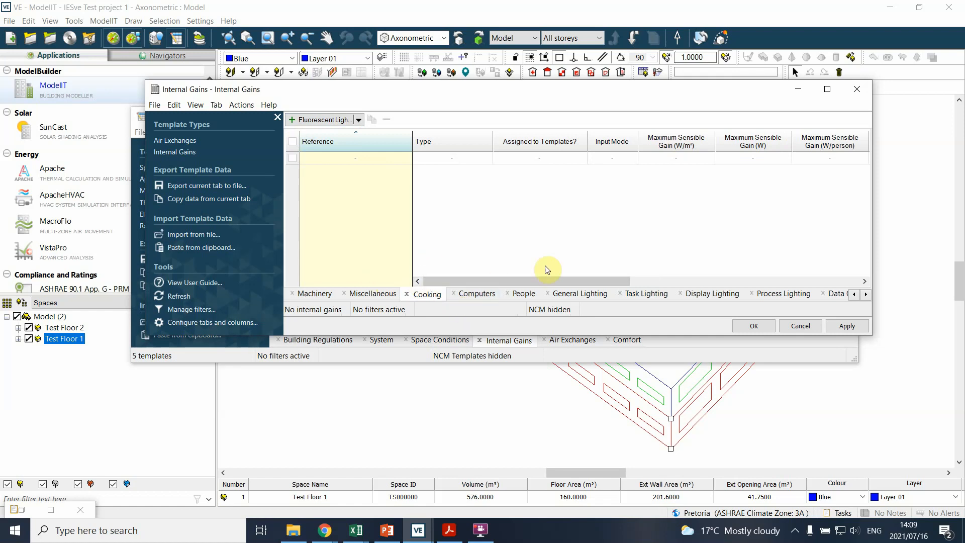
Step: Add a new internal gain of the type Computers in the Computers category
{"action": "left_click", "coordinate": [482, 297]}
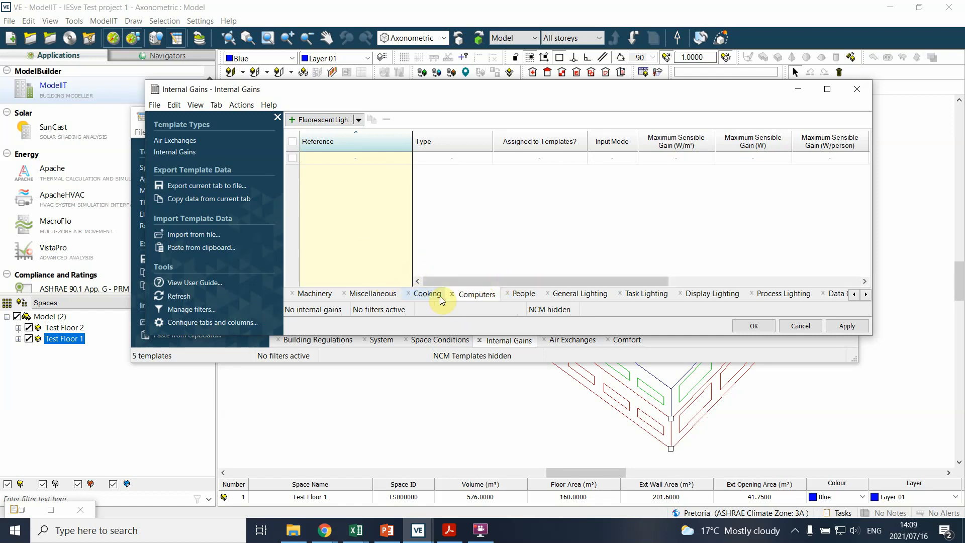
{"action": "left_click", "coordinate": [468, 292]}
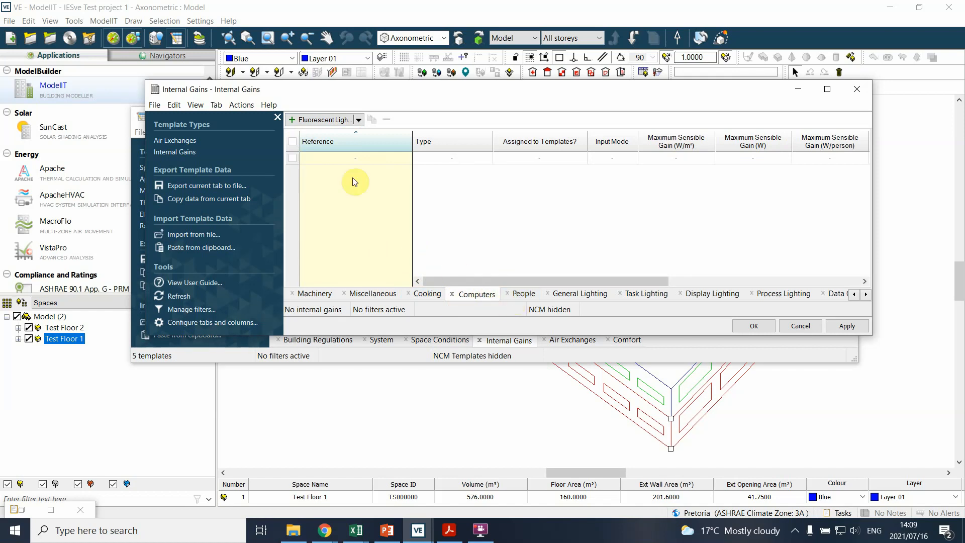
{"action": "left_click", "coordinate": [358, 119]}
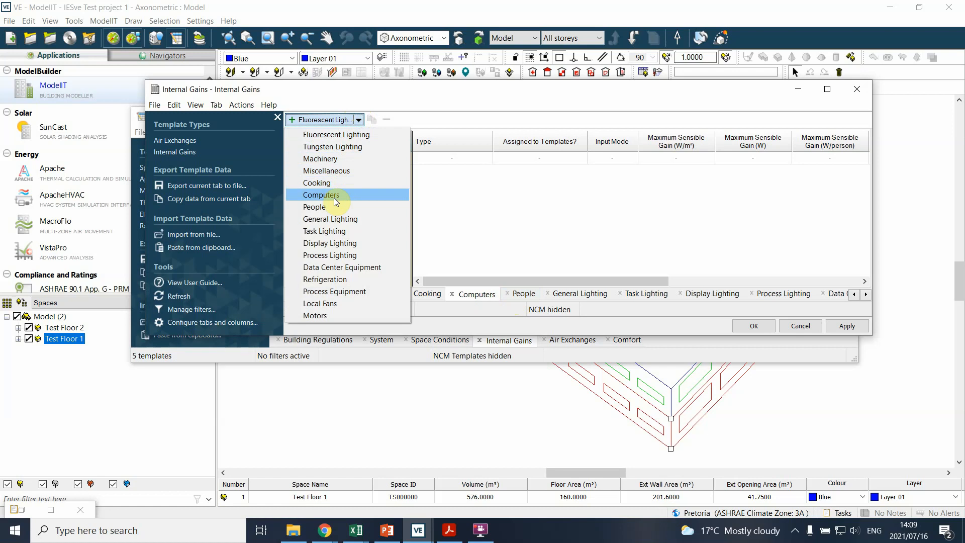
{"action": "left_click", "coordinate": [335, 199]}
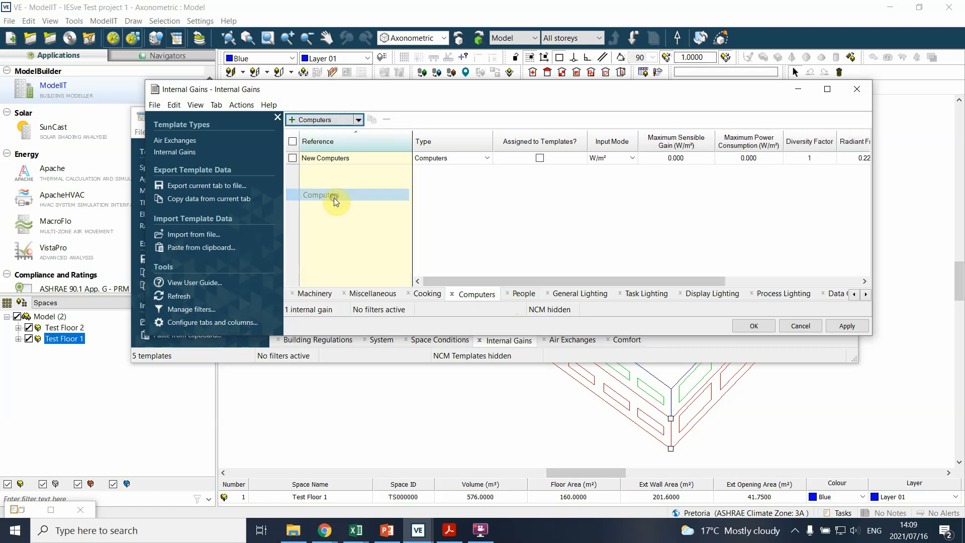
Step: Rename the new computers gain as Plug Load density
{"action": "left_click", "coordinate": [293, 158]}
{"action": "left_click", "coordinate": [374, 159]}
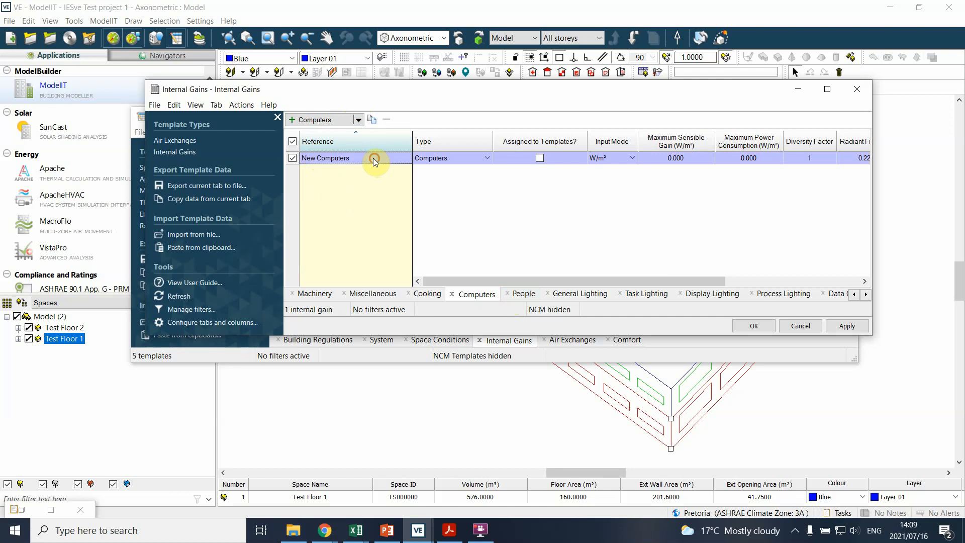
{"action": "left_click", "coordinate": [363, 157]}
{"action": "left_click_drag", "start_coordinate": [360, 157], "coordinate": [284, 155]}
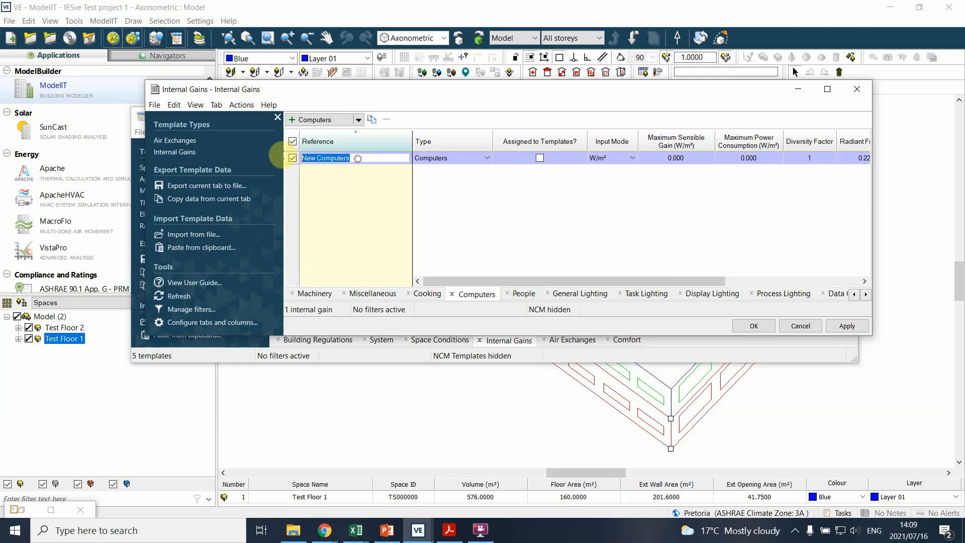
{"action": "type", "text": "Plug"}
{"action": "type", "text": "oa"}
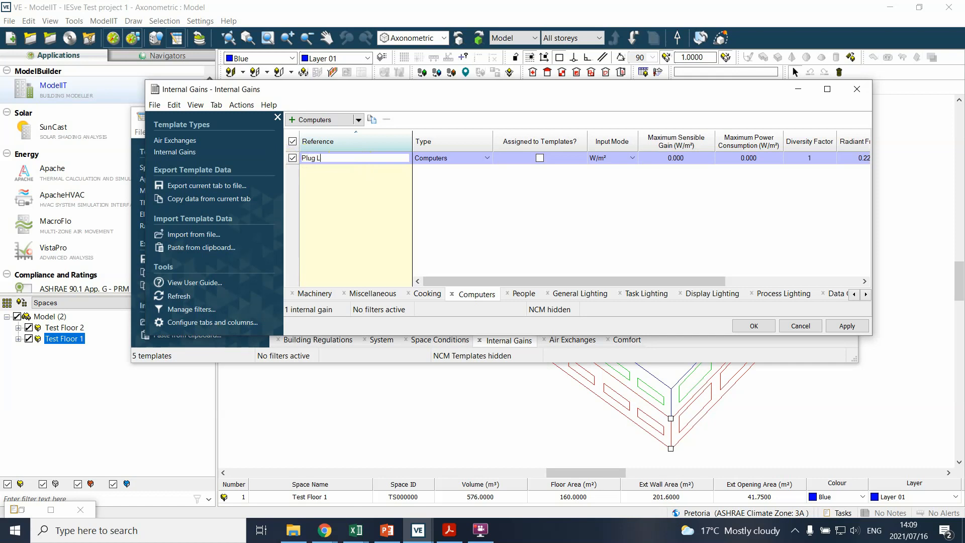
{"action": "type", "text": "d density"}
{"action": "left_click", "coordinate": [324, 171]}
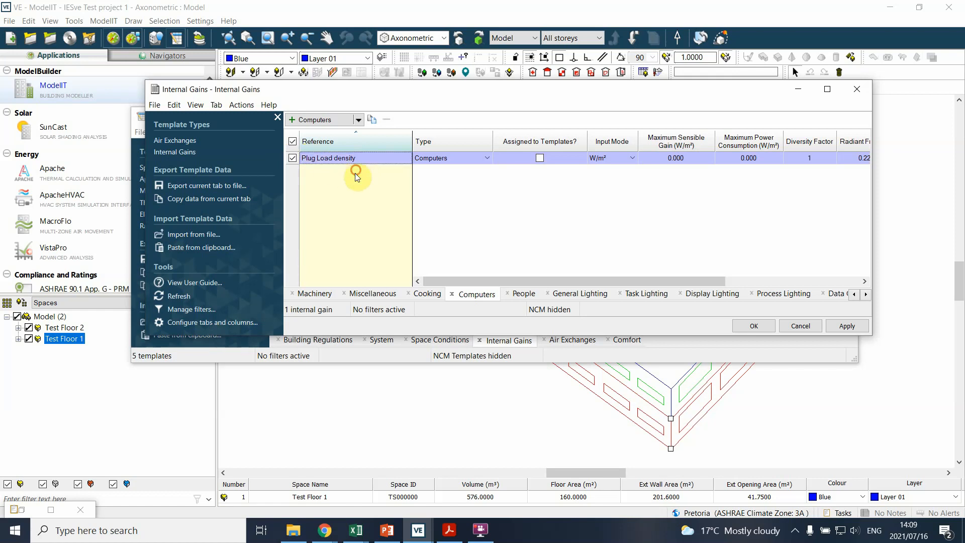
Step: Assign the Plug Load density gain to templates, keeping its type as Computers and its input mode as W/m²
{"action": "left_click", "coordinate": [482, 159]}
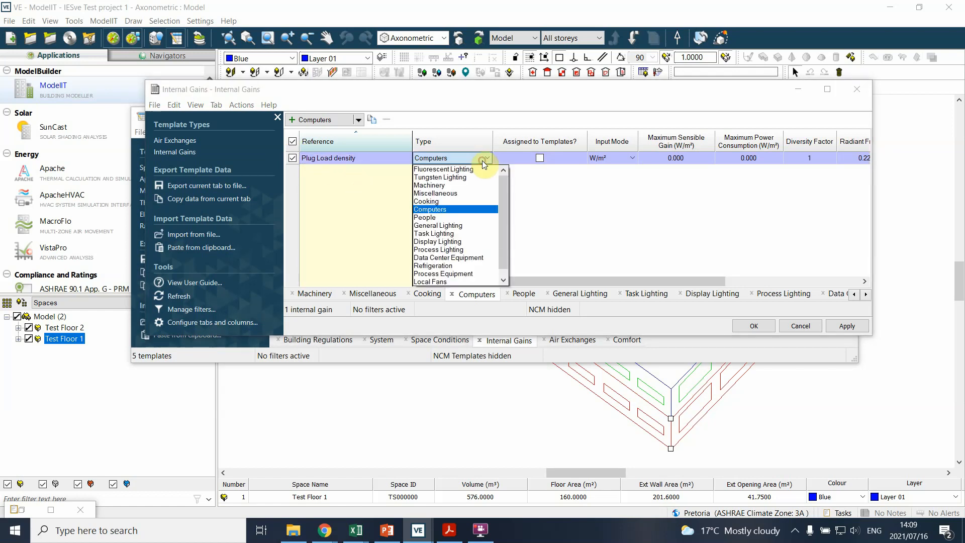
{"action": "left_click", "coordinate": [481, 161]}
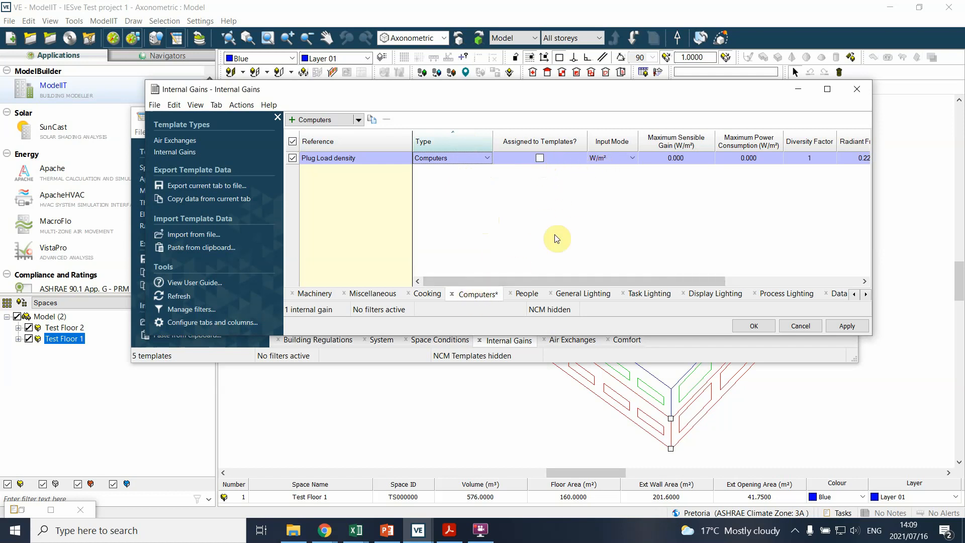
{"action": "left_click", "coordinate": [539, 159]}
{"action": "left_click_drag", "start_coordinate": [527, 280], "coordinate": [543, 278]}
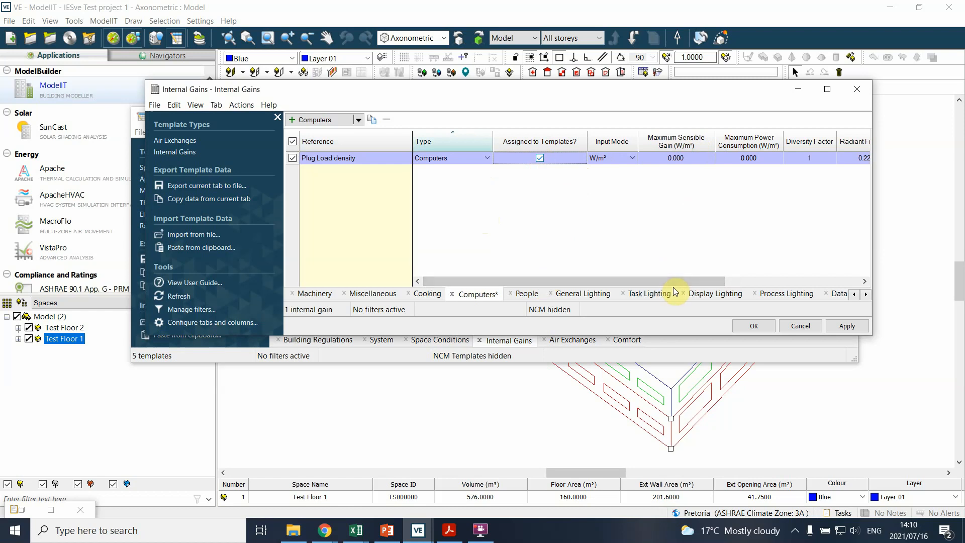
{"action": "left_click", "coordinate": [619, 158]}
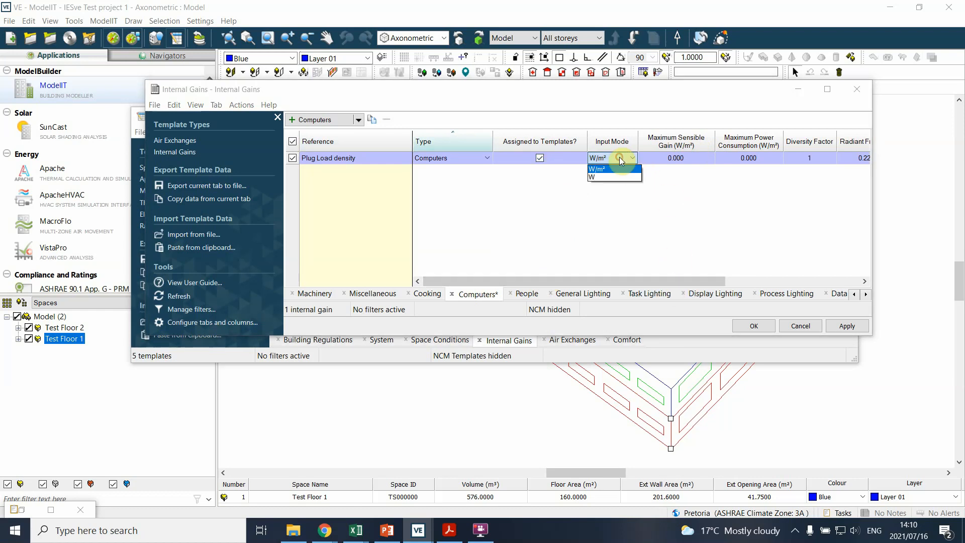
{"action": "left_click", "coordinate": [632, 232]}
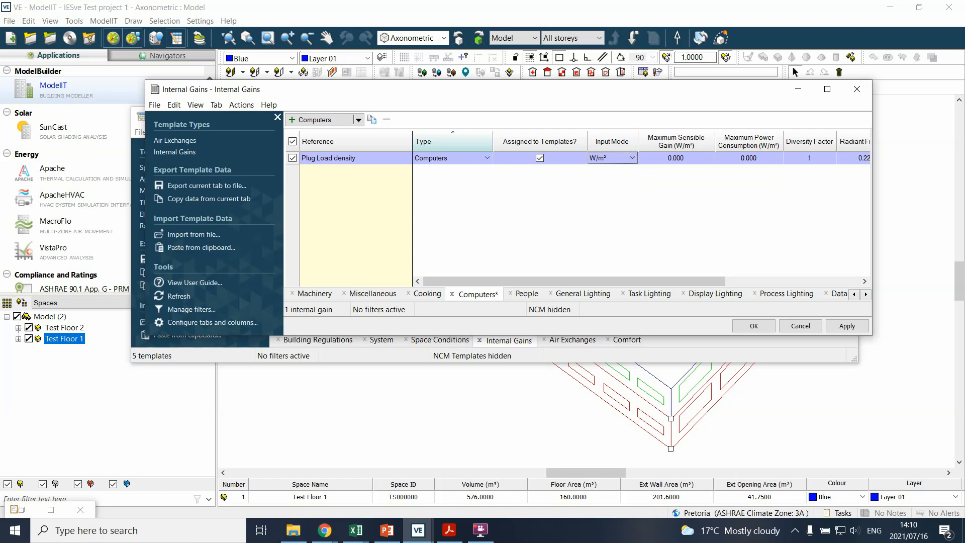
Step: Set the maximum power consumption of the Plug Load density gain to 15 W/m²
{"action": "left_click", "coordinate": [736, 158]}
{"action": "left_click_drag", "start_coordinate": [736, 158], "coordinate": [717, 160]}
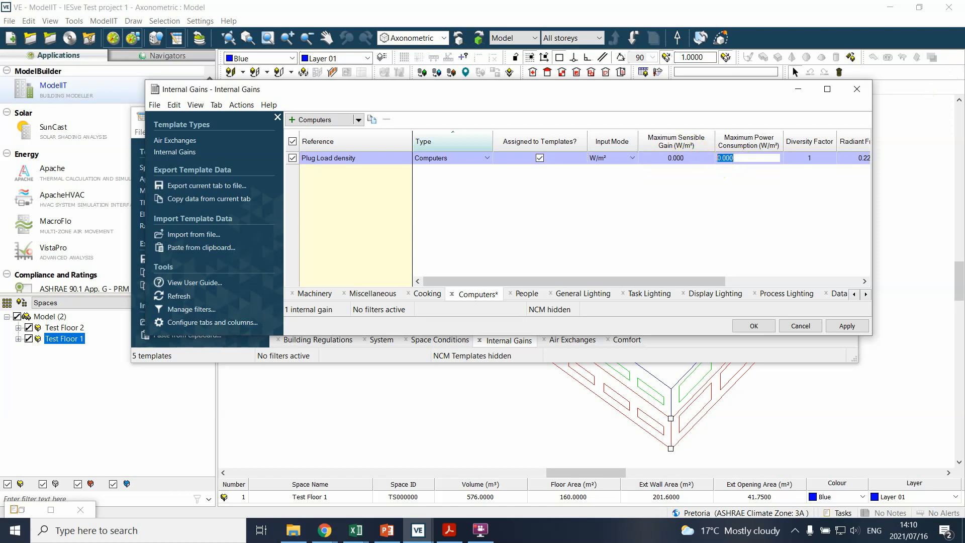
{"action": "type", "text": "15.0"}
{"action": "left_click", "coordinate": [650, 254]}
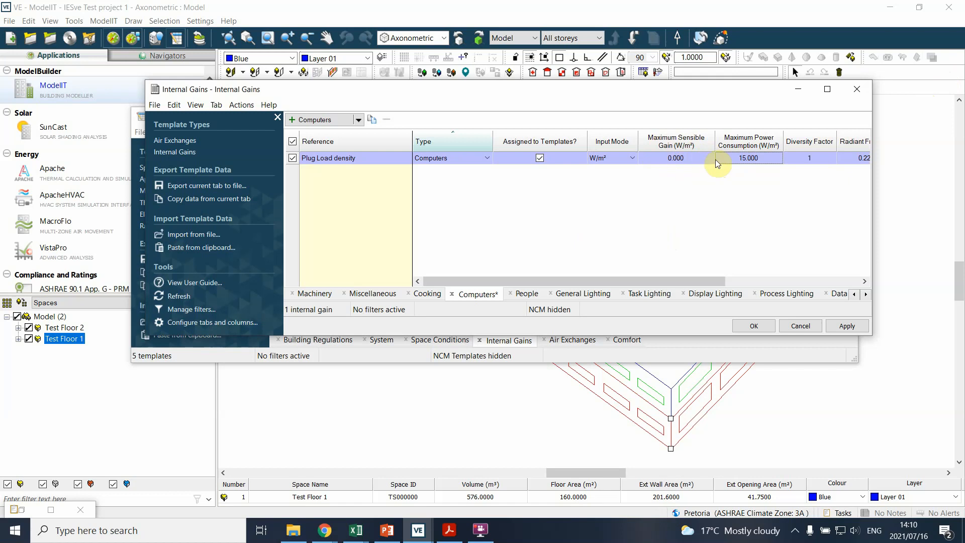
Step: Choose Electricity: Meter 1 as the plug load's meter and Office Annual as its variation profile
{"action": "mouse_move", "coordinate": [693, 275]}
{"action": "left_mouse_down"}
{"action": "mouse_move", "coordinate": [827, 270]}
{"action": "mouse_move", "coordinate": [696, 284]}
{"action": "left_mouse_up"}
{"action": "left_click_drag", "start_coordinate": [647, 282], "coordinate": [746, 268]}
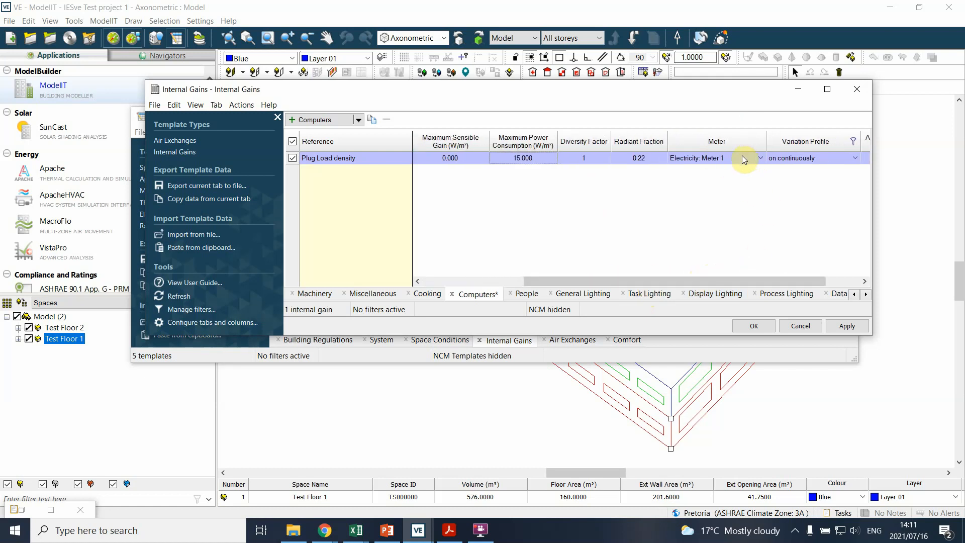
{"action": "left_click_drag", "start_coordinate": [744, 283], "coordinate": [787, 272]}
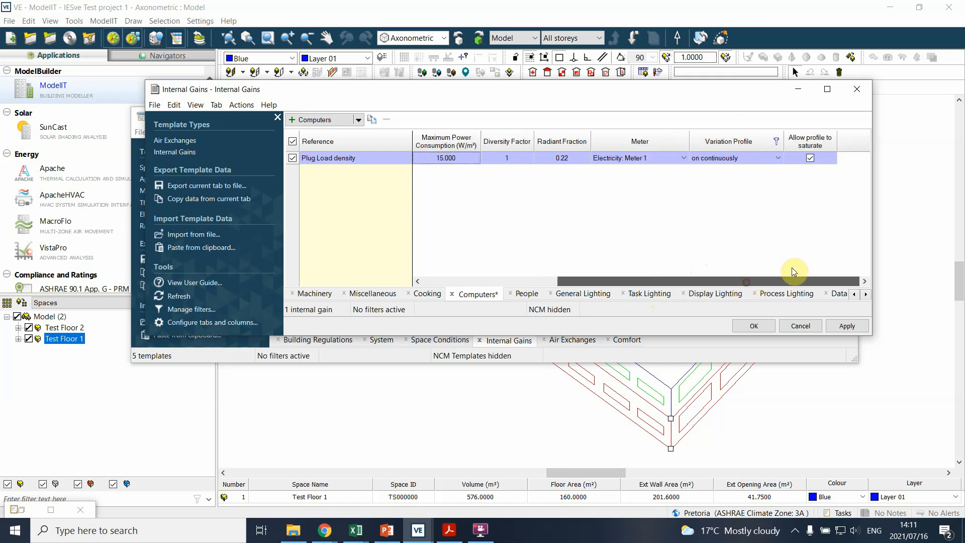
{"action": "left_click", "coordinate": [669, 160]}
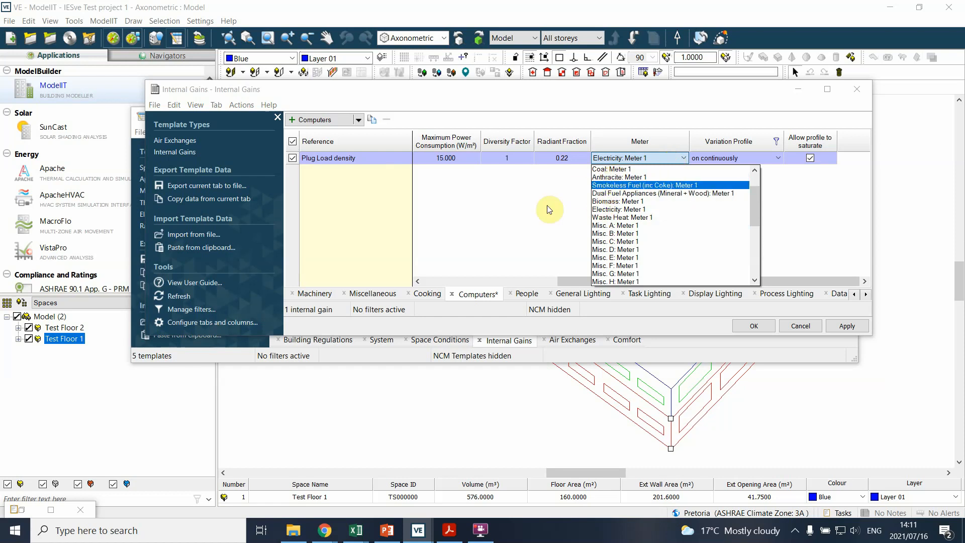
{"action": "left_click", "coordinate": [605, 210]}
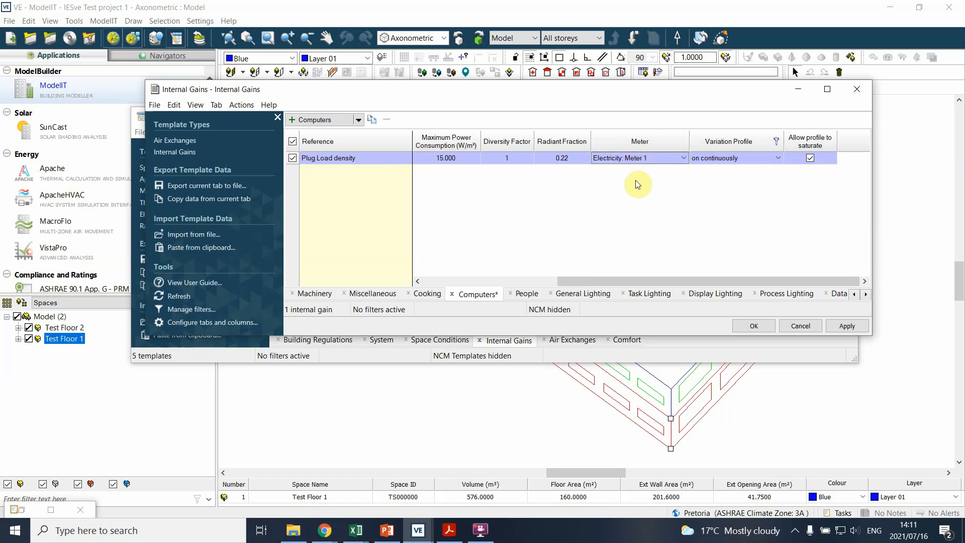
{"action": "left_click", "coordinate": [767, 159]}
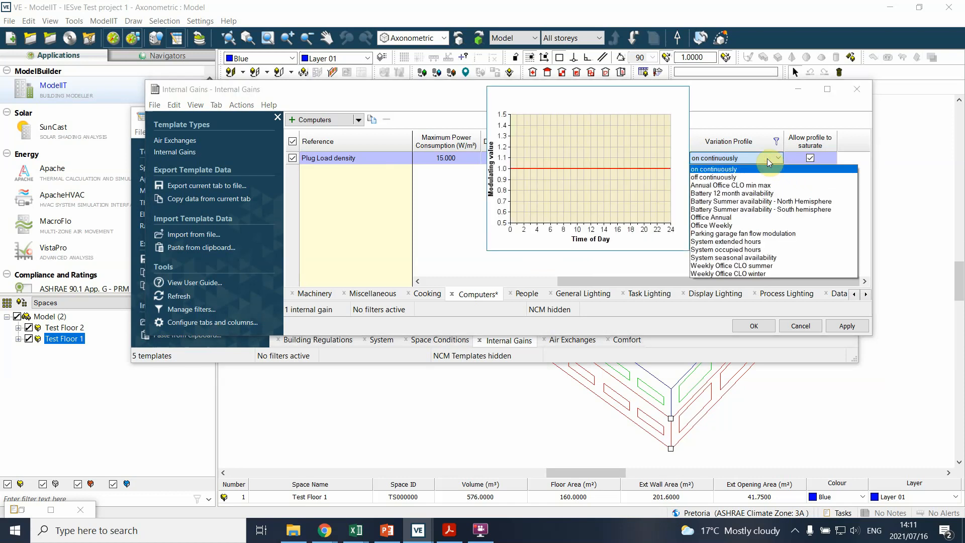
{"action": "left_click", "coordinate": [749, 220]}
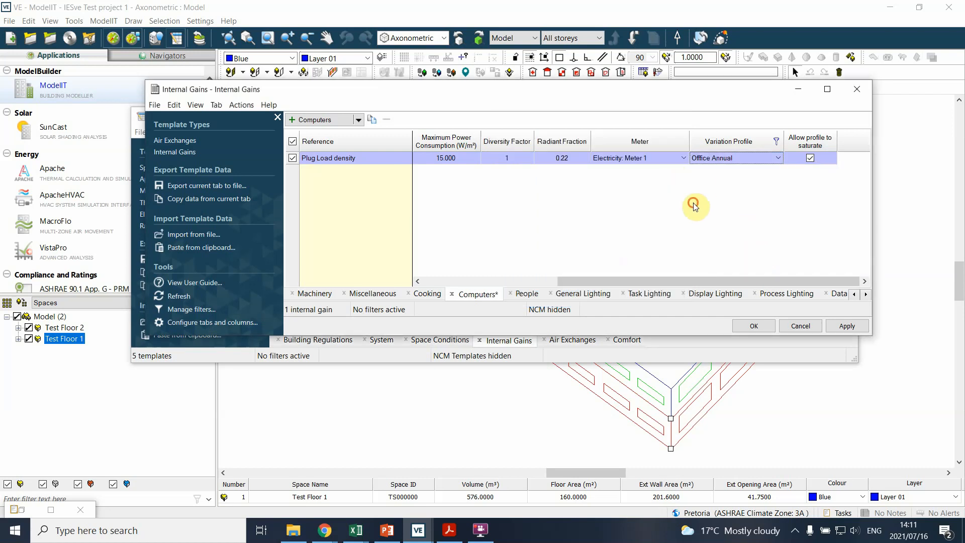
{"action": "left_click_drag", "start_coordinate": [694, 276], "coordinate": [595, 292]}
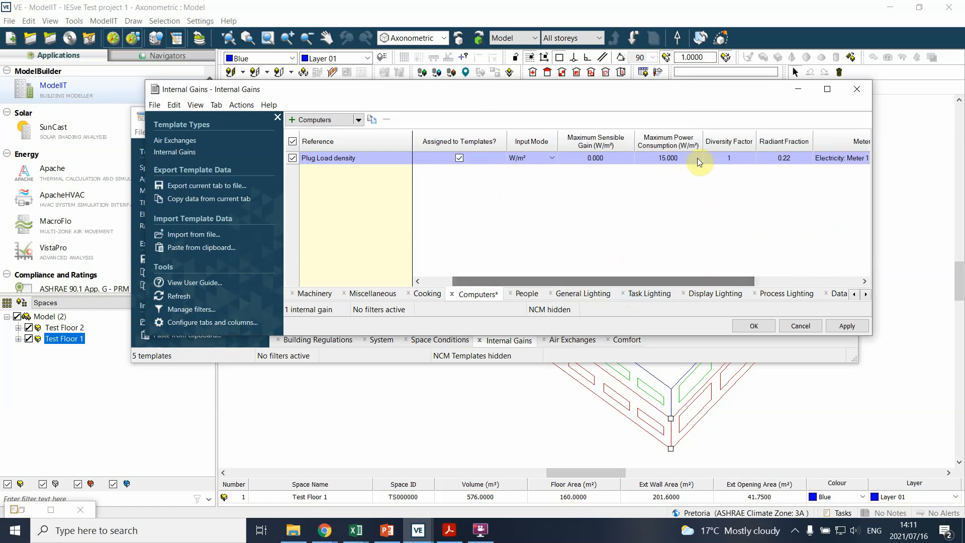
{"action": "left_click", "coordinate": [620, 158]}
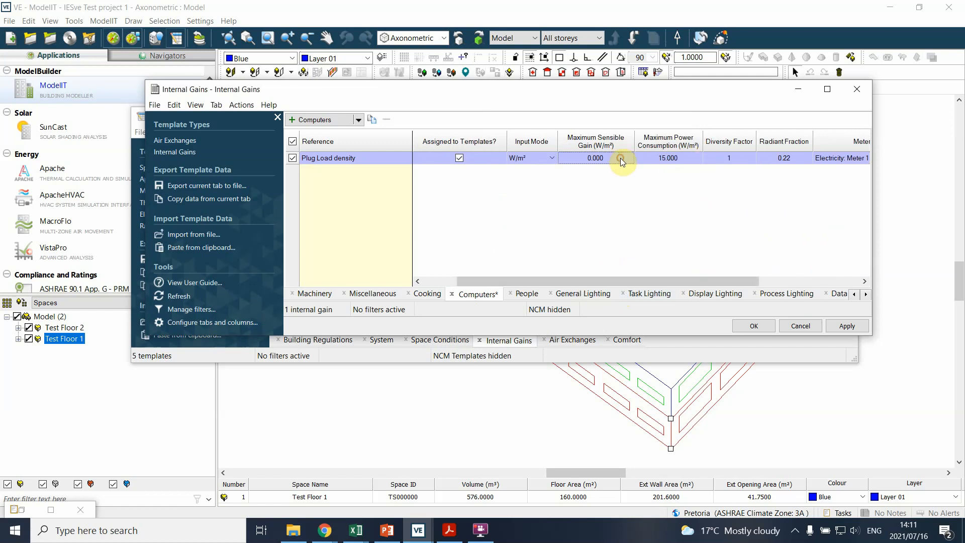
{"action": "left_click", "coordinate": [594, 159]}
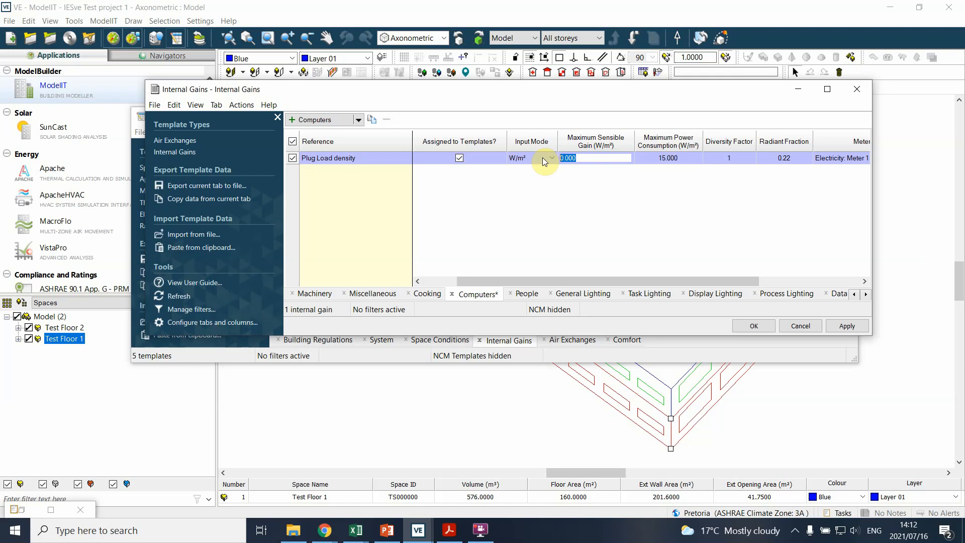
{"action": "left_click", "coordinate": [557, 206]}
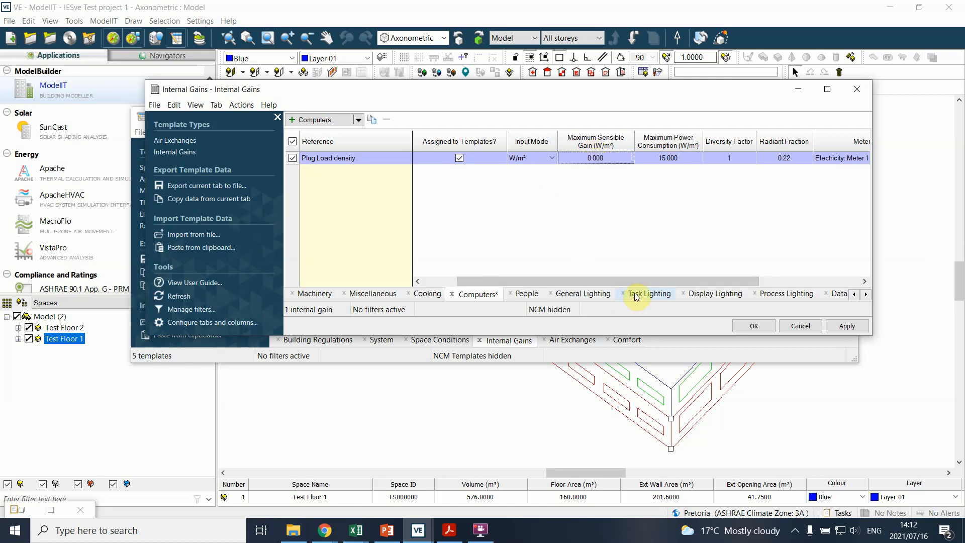
Step: Add a General Lighting gain named Office Lighting and assign it to templates
{"action": "left_click", "coordinate": [582, 294]}
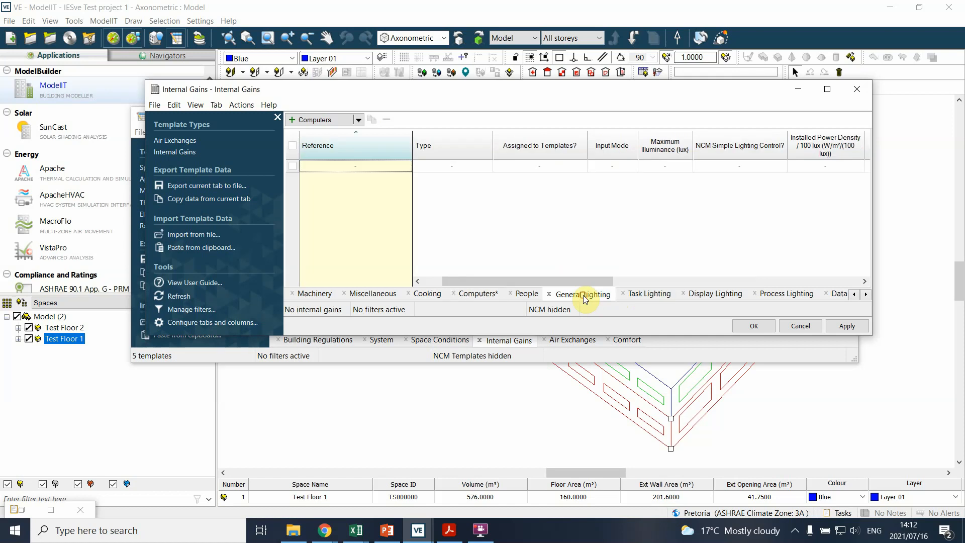
{"action": "left_click", "coordinate": [359, 120]}
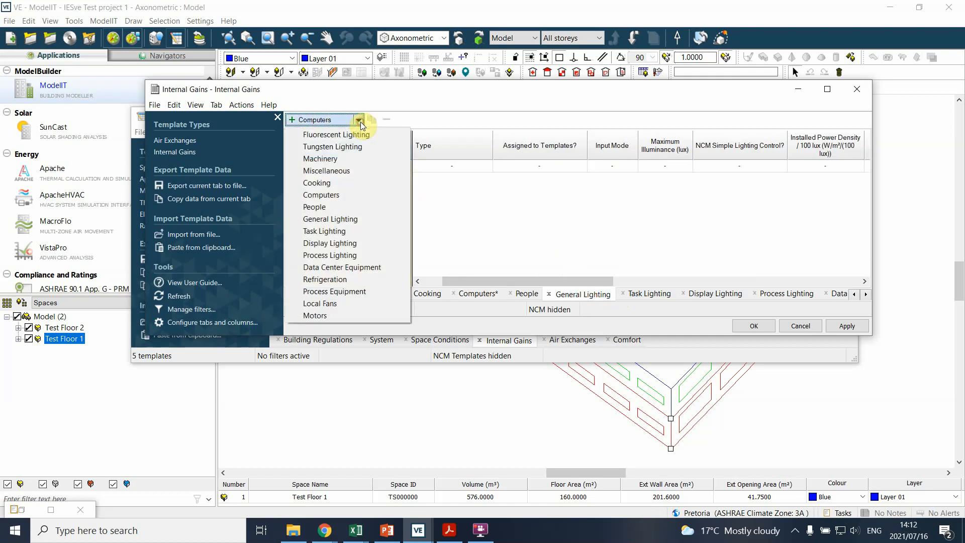
{"action": "left_click", "coordinate": [336, 219]}
{"action": "left_click", "coordinate": [321, 165]}
{"action": "left_click", "coordinate": [362, 166]}
{"action": "key", "text": "BackSpace"}
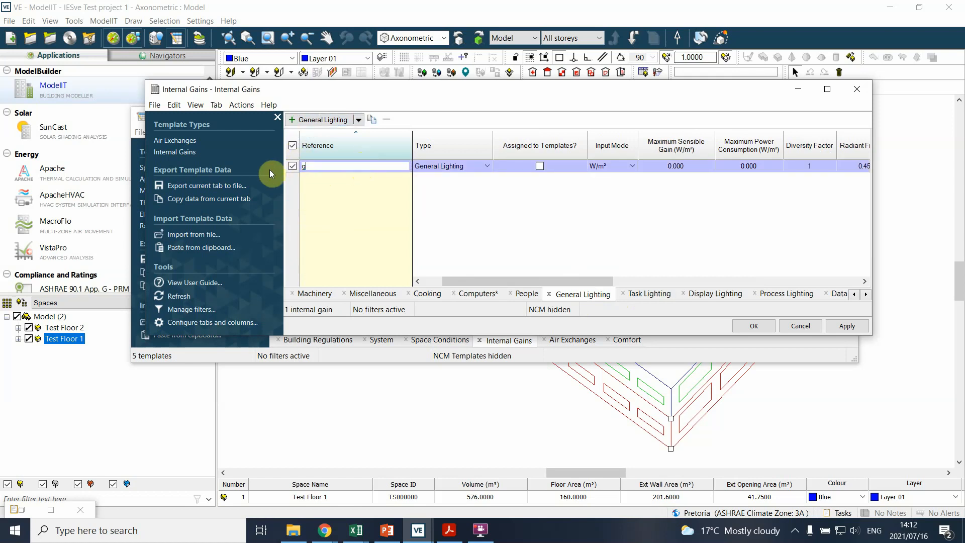
{"action": "type", "text": "Office Lighting"}
{"action": "left_click", "coordinate": [374, 204]}
{"action": "left_click", "coordinate": [543, 165]}
{"action": "left_click", "coordinate": [543, 163]}
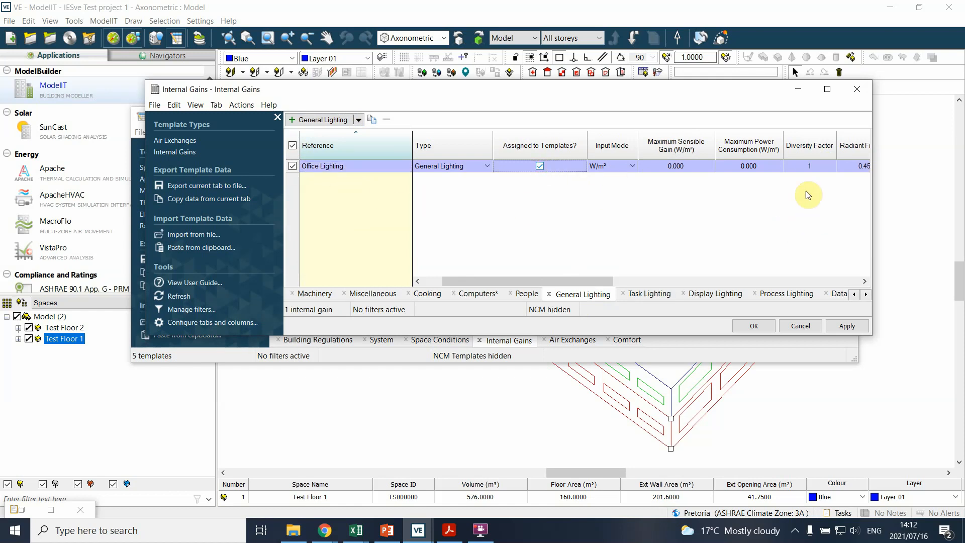
Step: Set both the maximum power consumption and the maximum sensible gain of Office Lighting to 12 W/m²
{"action": "double_click", "coordinate": [761, 166]}
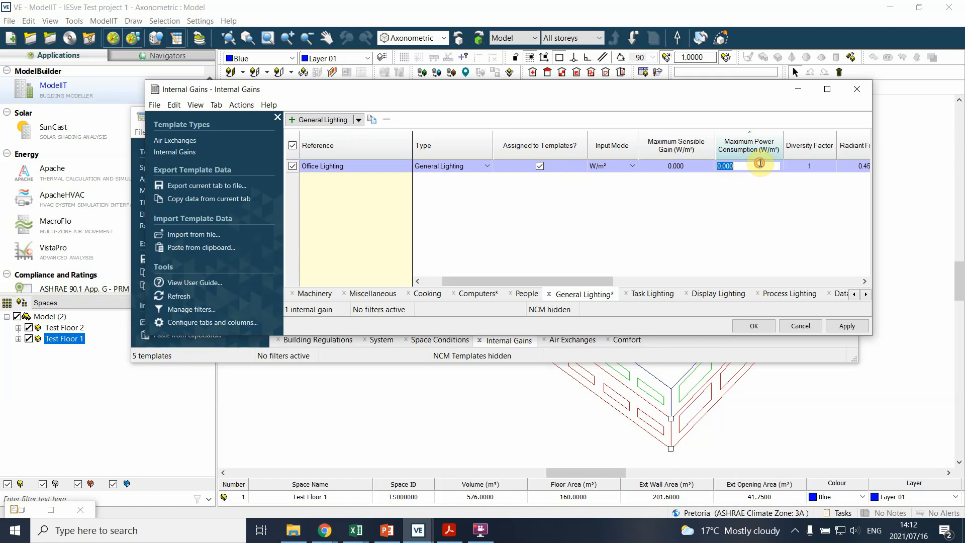
{"action": "type", "text": "12"}
{"action": "key", "text": "Return"}
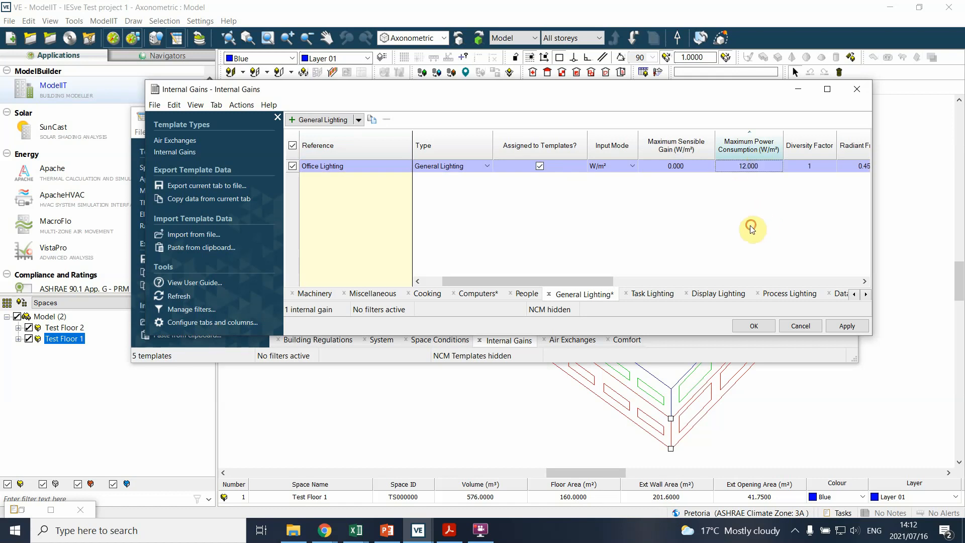
{"action": "left_click", "coordinate": [676, 166]}
{"action": "left_click", "coordinate": [676, 166]}
{"action": "type", "text": "12"}
{"action": "left_click", "coordinate": [585, 233]}
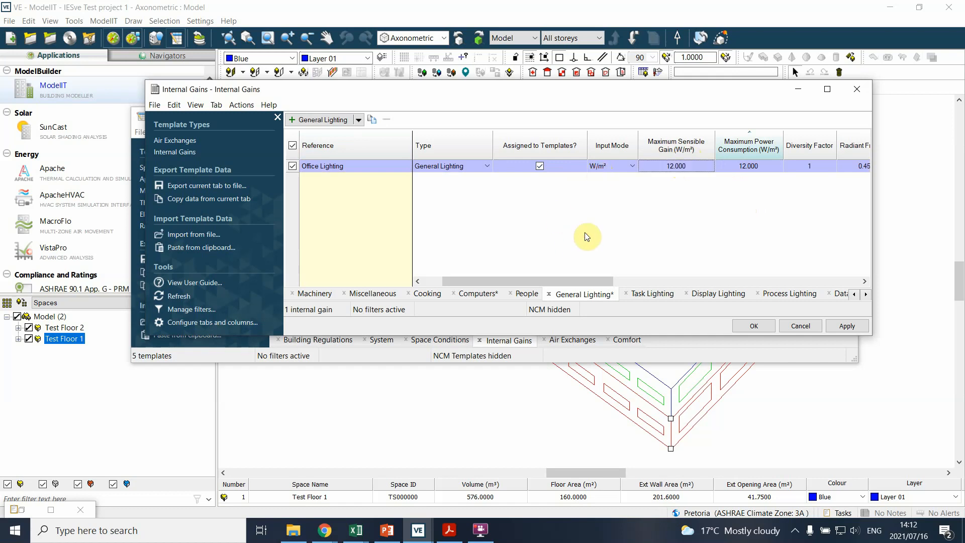
Step: Choose Offfice Annual as the Office Lighting variation profile and keep its dimming profile at on continuously
{"action": "left_click_drag", "start_coordinate": [595, 280], "coordinate": [614, 286]}
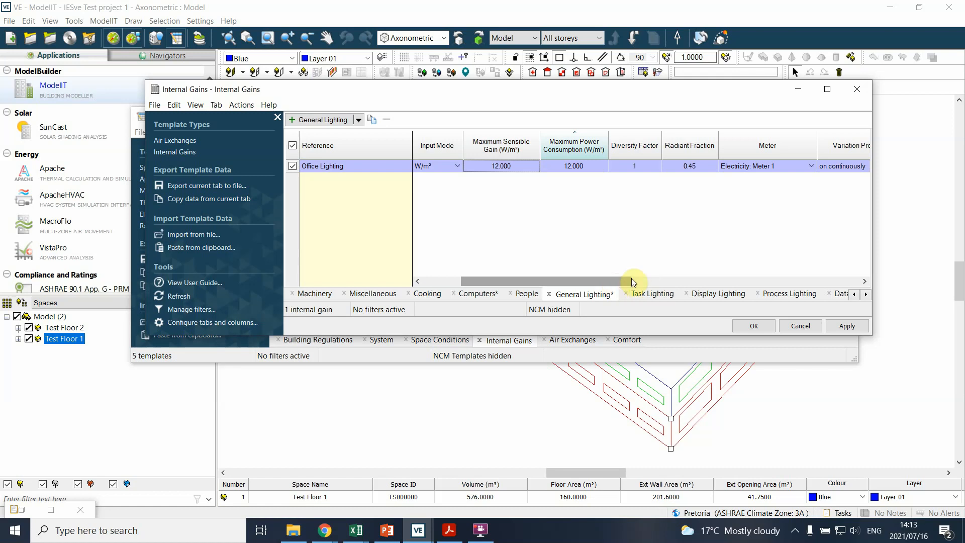
{"action": "left_click_drag", "start_coordinate": [594, 285], "coordinate": [710, 266]}
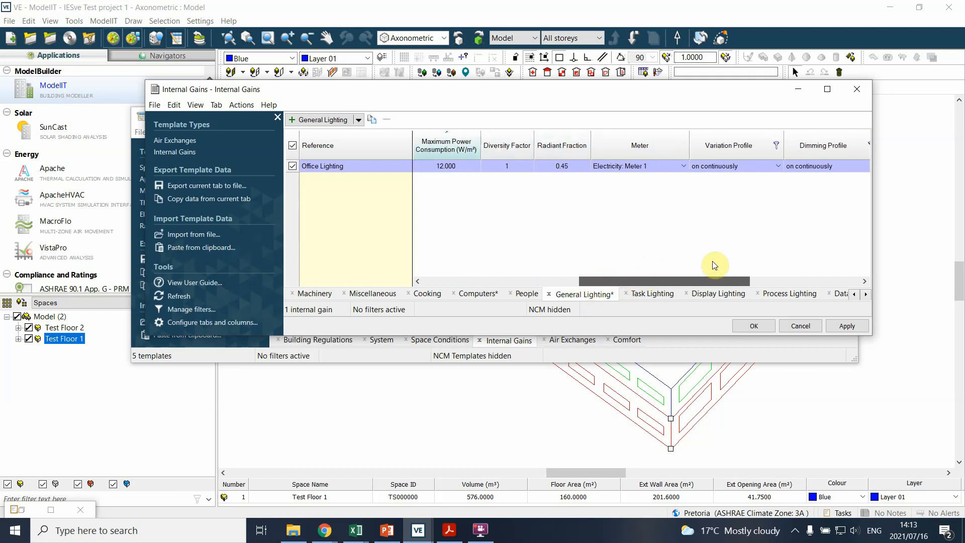
{"action": "left_click", "coordinate": [770, 165]}
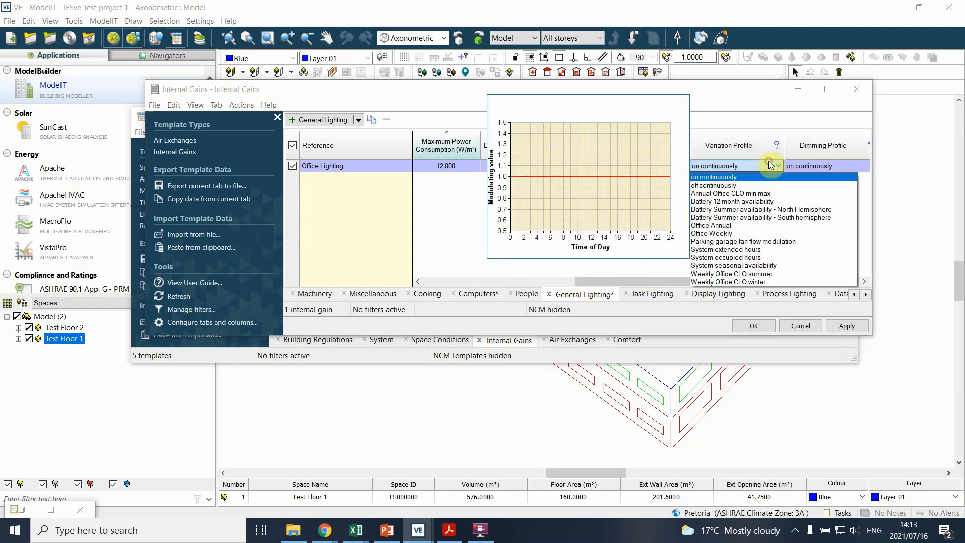
{"action": "left_click", "coordinate": [750, 230]}
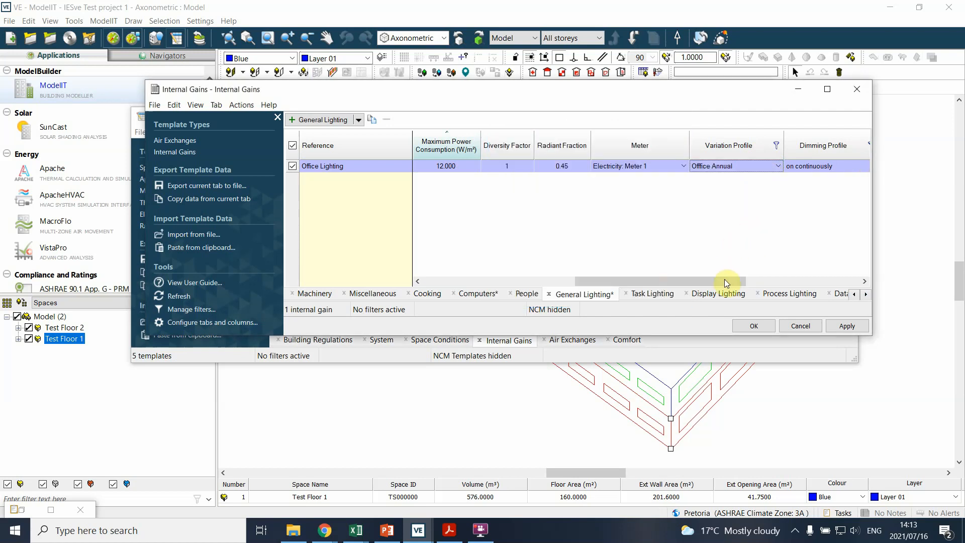
{"action": "left_click_drag", "start_coordinate": [745, 282], "coordinate": [769, 276]}
{"action": "left_click", "coordinate": [787, 167]}
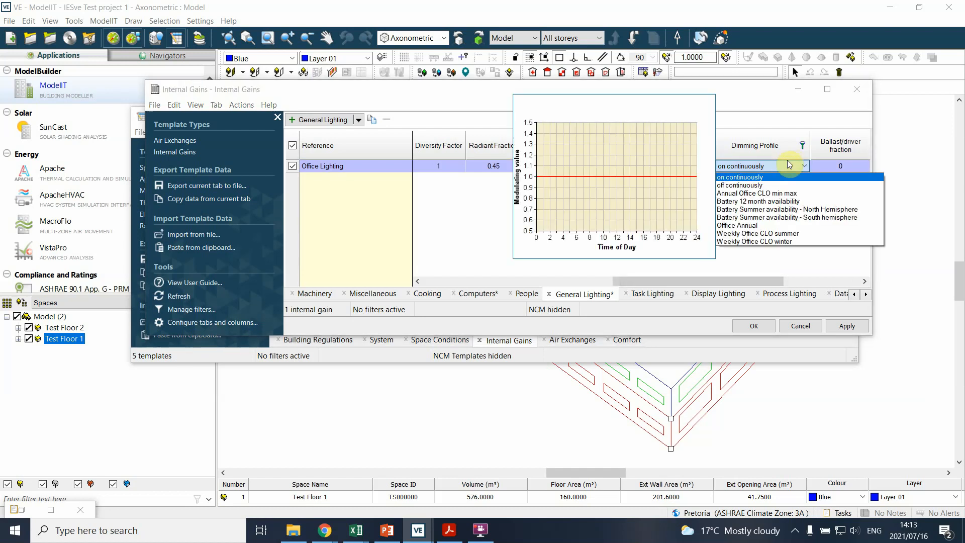
{"action": "left_click", "coordinate": [787, 164]}
{"action": "left_click", "coordinate": [782, 276]}
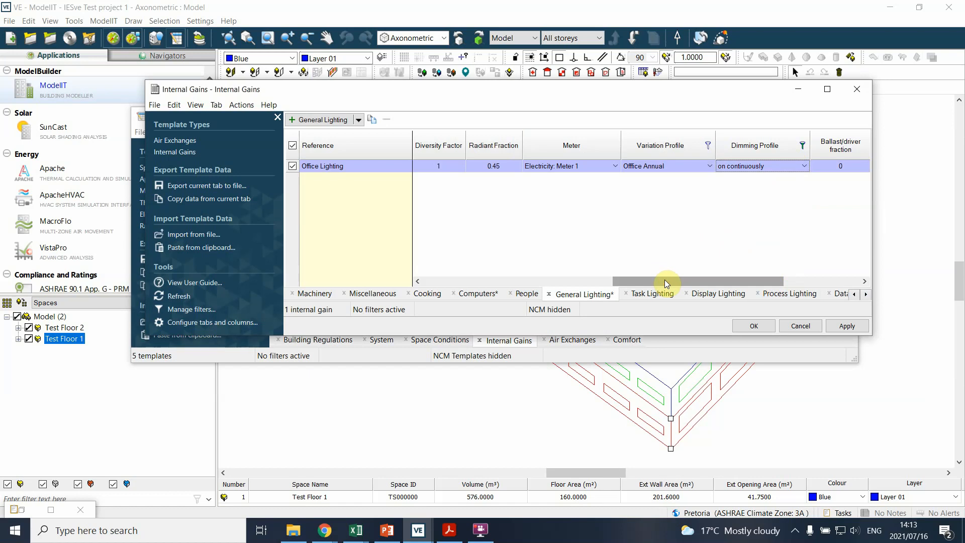
Step: Add a People gain and name it Office People
{"action": "left_click", "coordinate": [529, 297]}
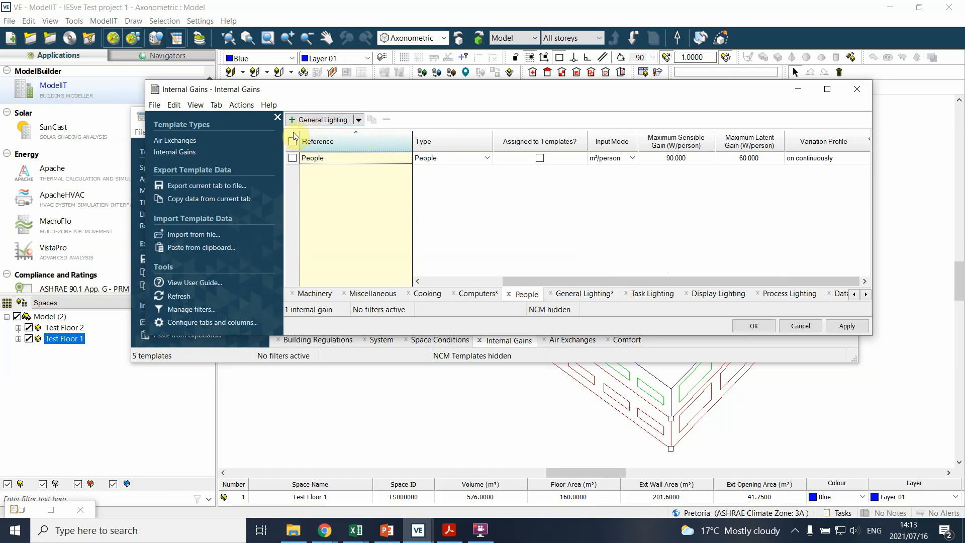
{"action": "left_click", "coordinate": [359, 122]}
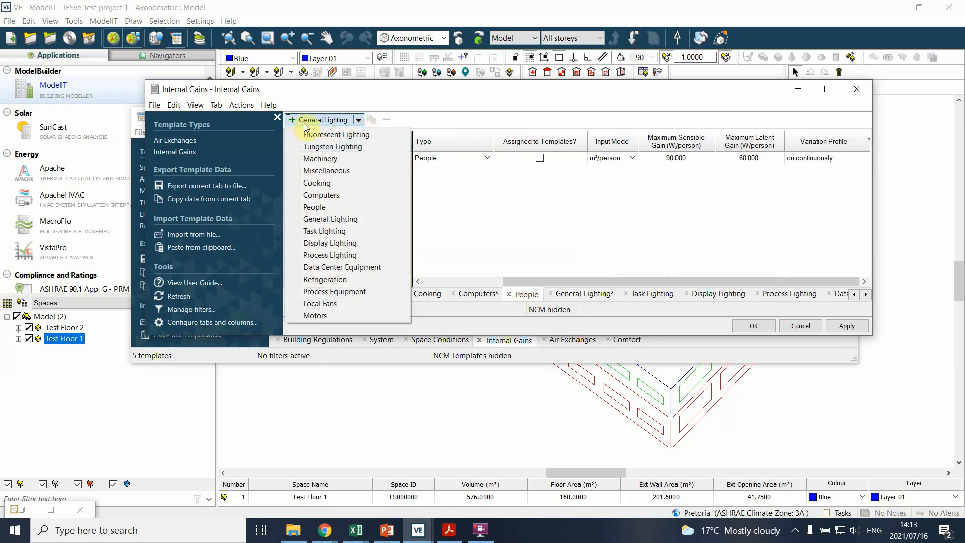
{"action": "left_click", "coordinate": [327, 207]}
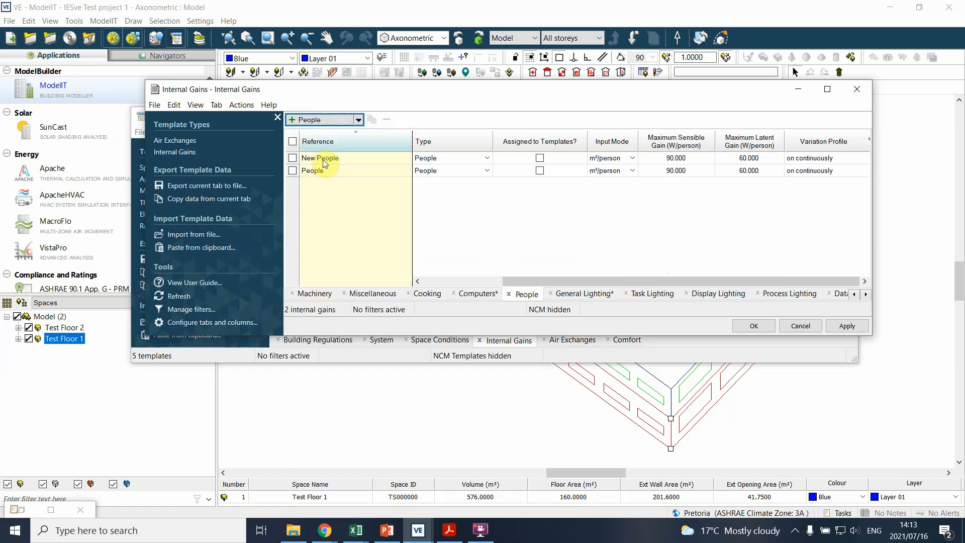
{"action": "double_click", "coordinate": [348, 159]}
{"action": "type", "text": "Off"}
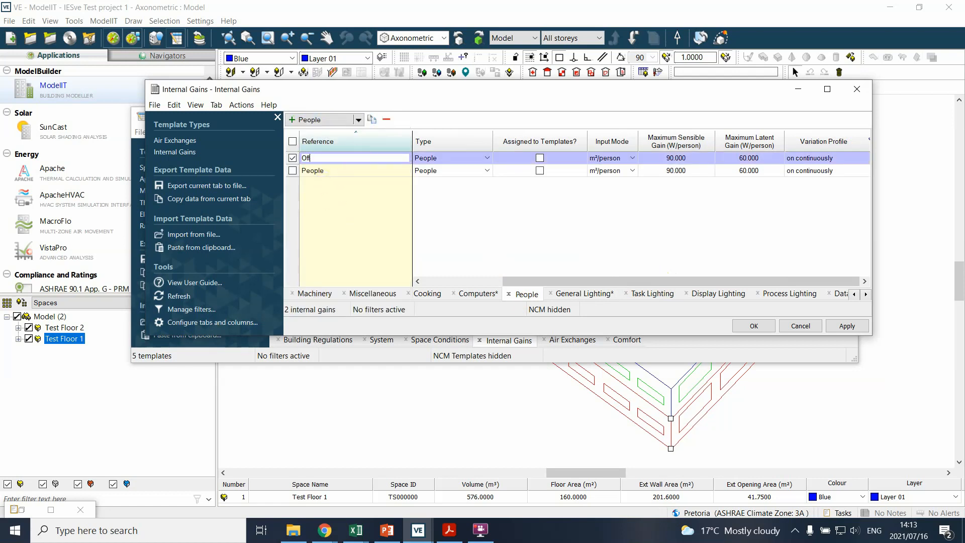
{"action": "type", "text": "ice People"}
Step: Assign the Office People gain to templates, keeping its input mode as m²/person
{"action": "left_click", "coordinate": [539, 159]}
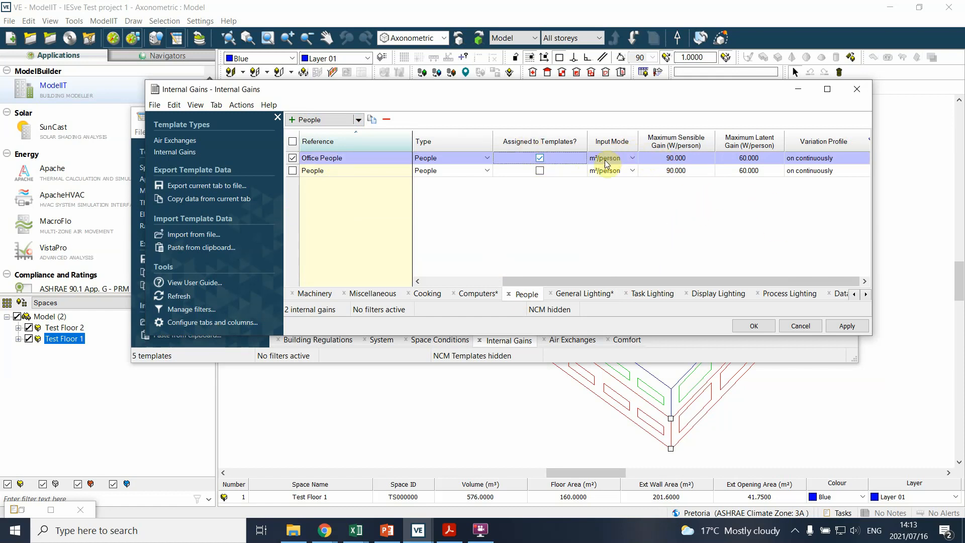
{"action": "left_click", "coordinate": [623, 157]}
{"action": "left_click", "coordinate": [623, 171]}
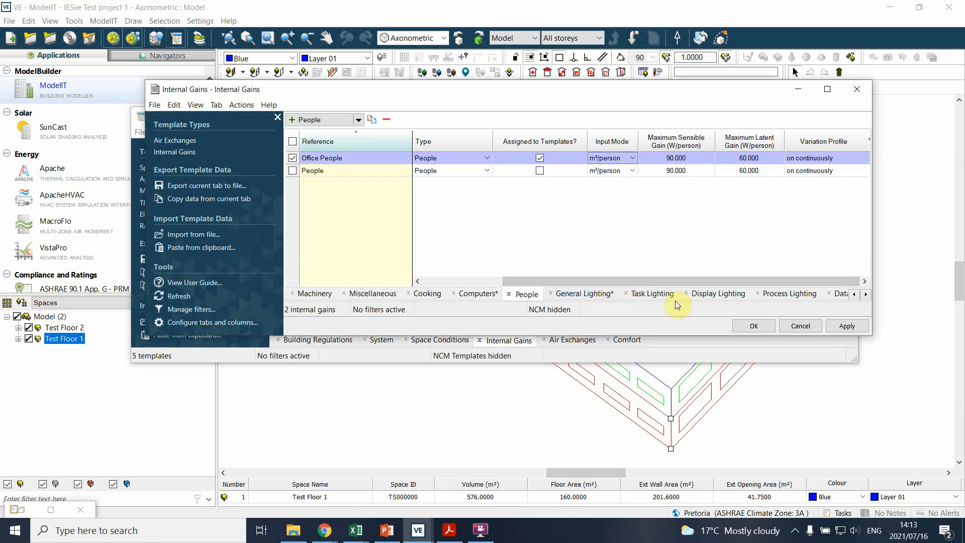
Step: Set the occupancy density of the Office People gain to 15 m²/person
{"action": "mouse_move", "coordinate": [661, 283]}
{"action": "left_mouse_down"}
{"action": "mouse_move", "coordinate": [672, 280]}
{"action": "mouse_move", "coordinate": [620, 284]}
{"action": "mouse_move", "coordinate": [662, 282]}
{"action": "left_mouse_up"}
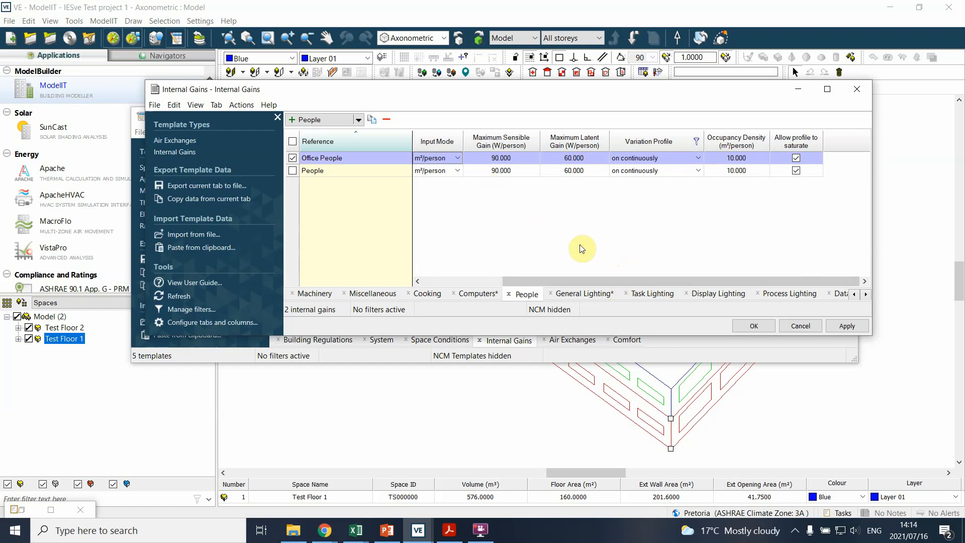
{"action": "mouse_move", "coordinate": [598, 277]}
{"action": "left_mouse_down"}
{"action": "mouse_move", "coordinate": [553, 280]}
{"action": "mouse_move", "coordinate": [598, 276]}
{"action": "left_mouse_up"}
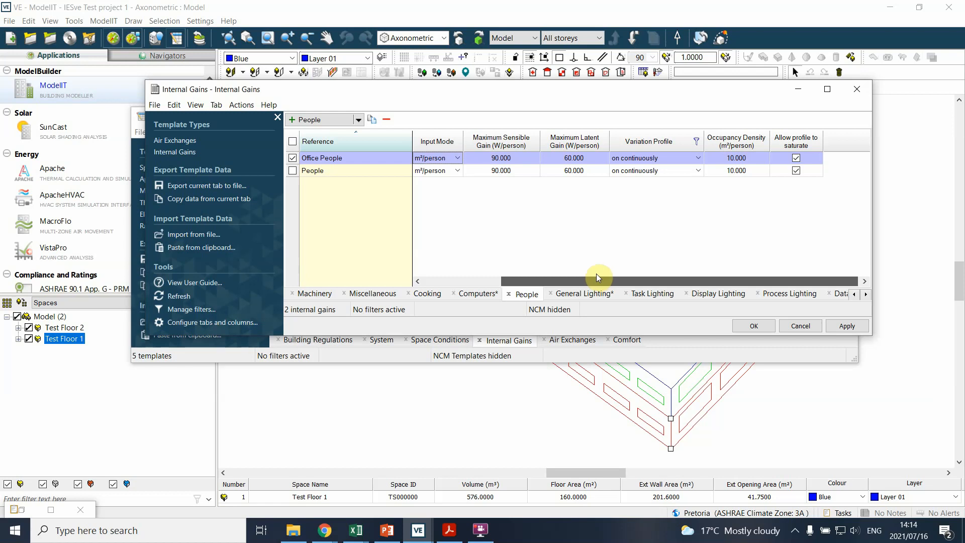
{"action": "left_click", "coordinate": [734, 159]}
{"action": "left_click", "coordinate": [734, 159]}
{"action": "type", "text": "15"}
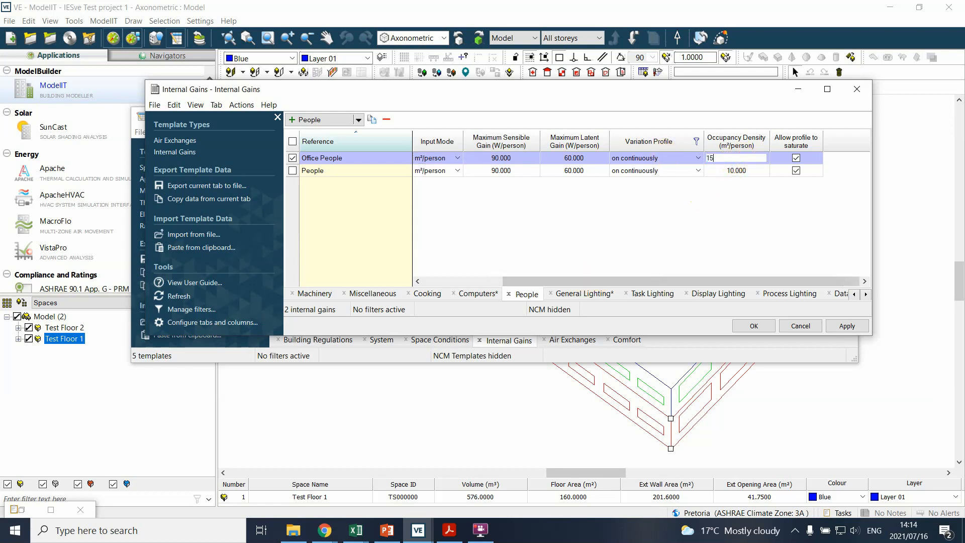
{"action": "key", "text": "Return"}
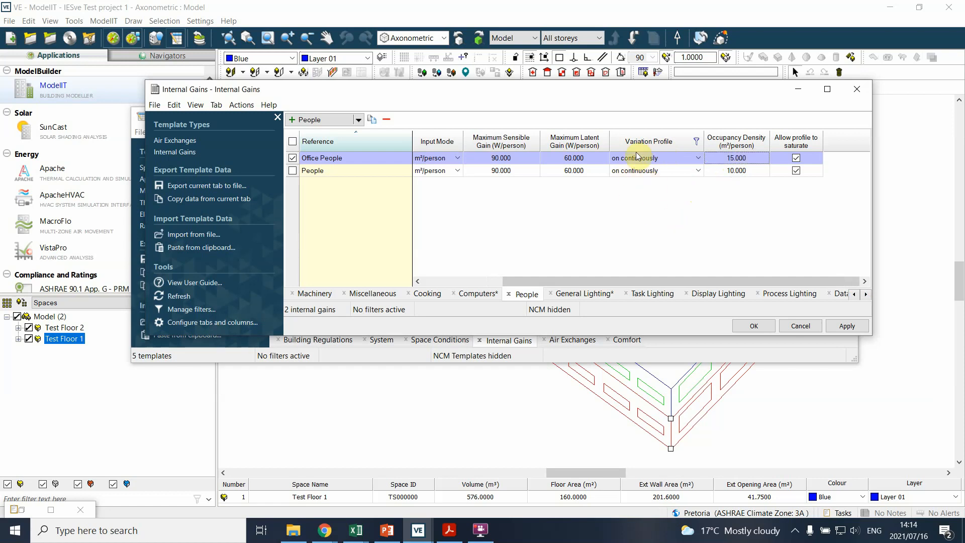
Step: Choose Offfice Annual as the Office People variation profile, then apply and accept the internal gains
{"action": "left_click", "coordinate": [610, 277]}
{"action": "left_click_drag", "start_coordinate": [611, 277], "coordinate": [571, 280]}
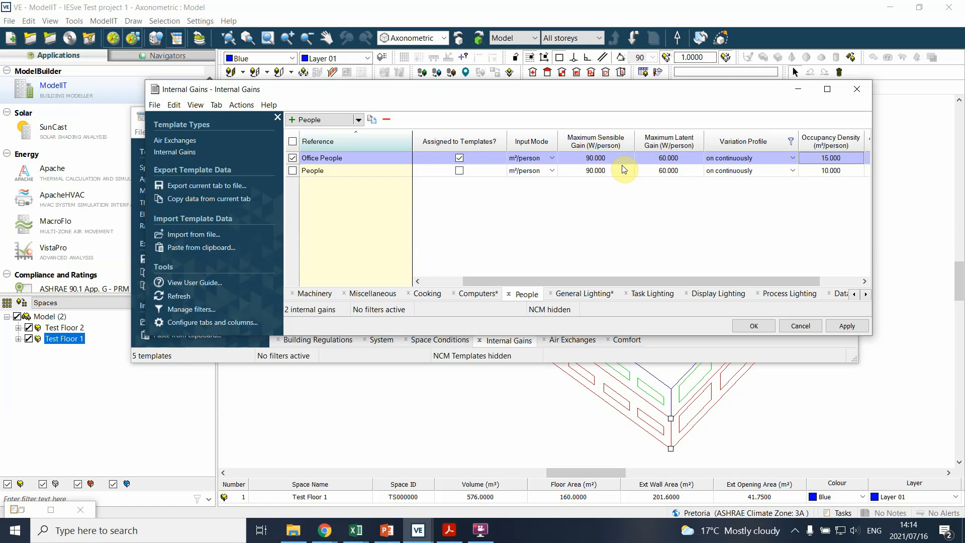
{"action": "left_click", "coordinate": [718, 163]}
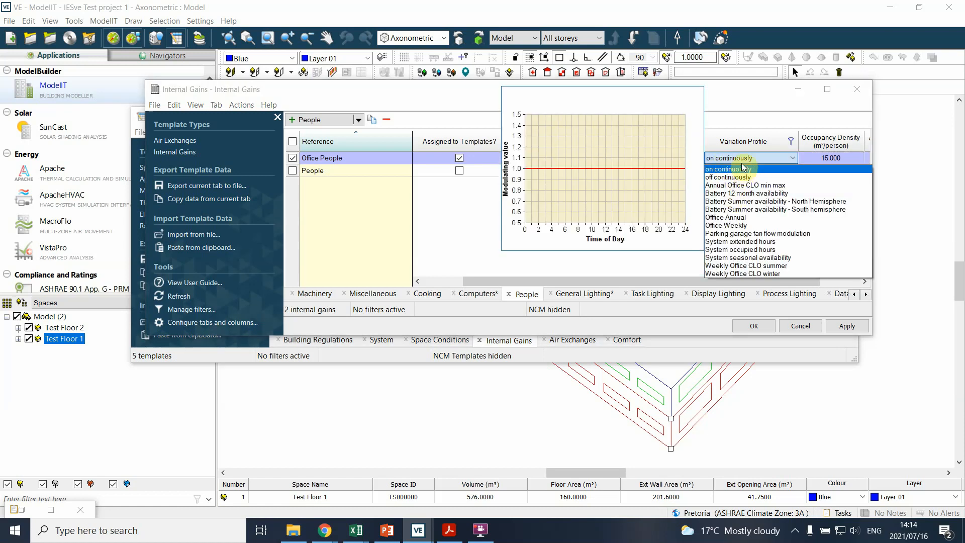
{"action": "left_click", "coordinate": [739, 218]}
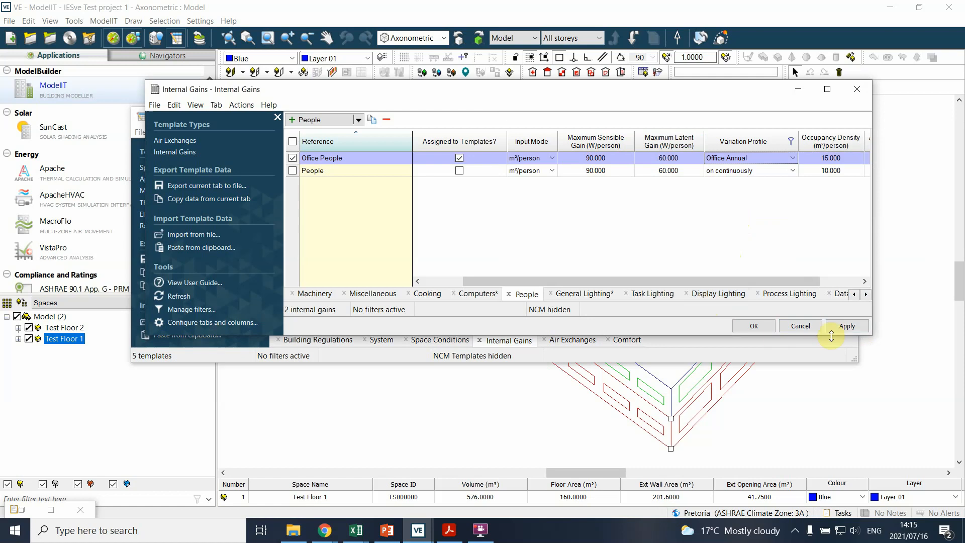
{"action": "left_click", "coordinate": [850, 327]}
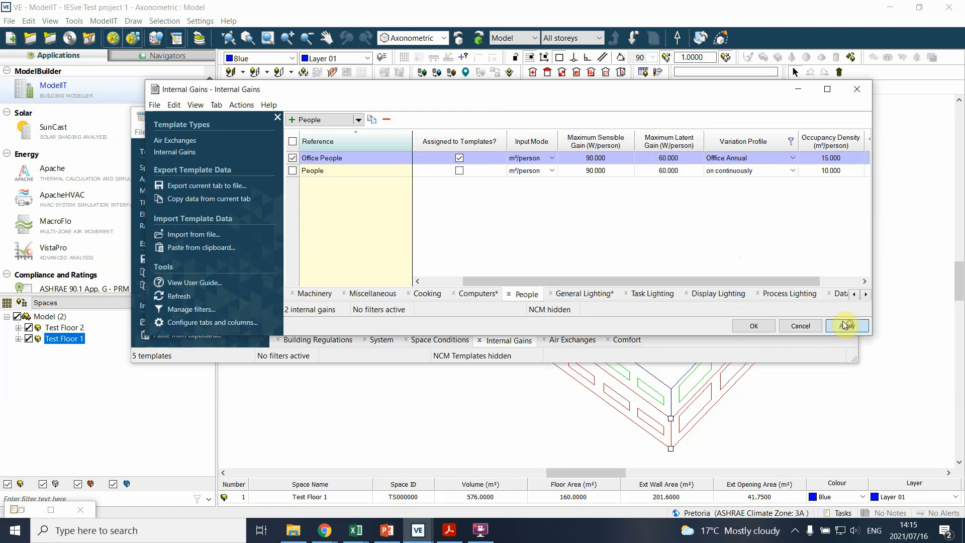
{"action": "left_click", "coordinate": [753, 326]}
Step: Check the gain types and references assigned to the Office 1 template
{"action": "left_click", "coordinate": [479, 286]}
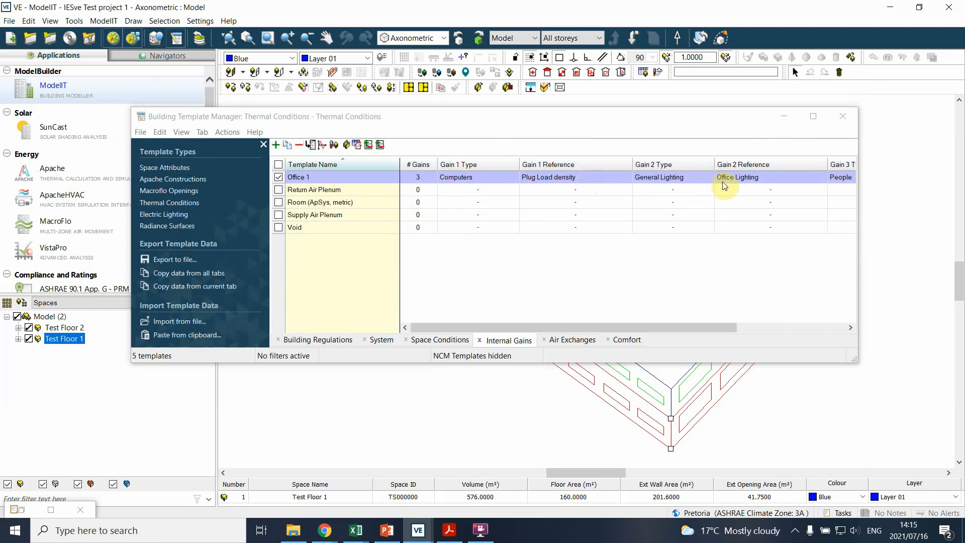
{"action": "left_click_drag", "start_coordinate": [695, 329], "coordinate": [801, 327]}
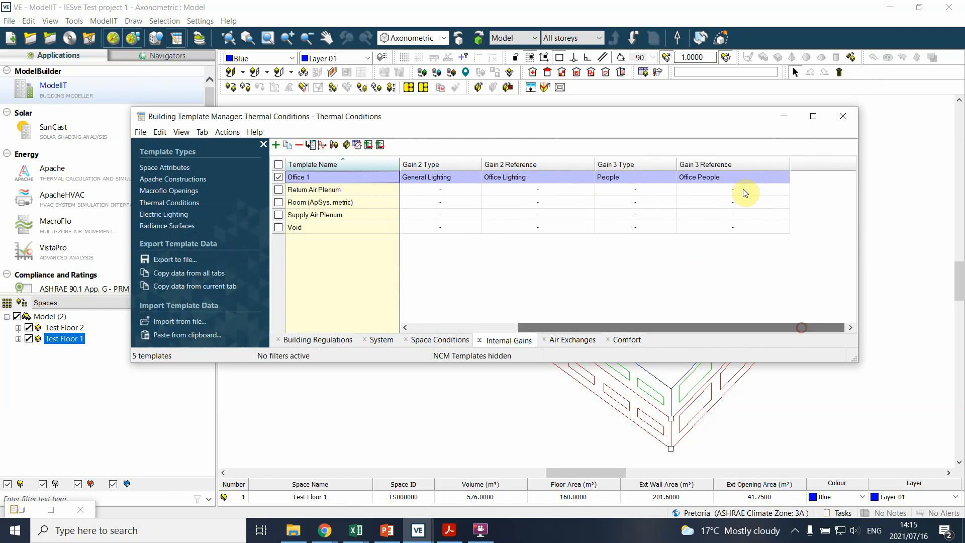
{"action": "left_click_drag", "start_coordinate": [709, 326], "coordinate": [517, 312]}
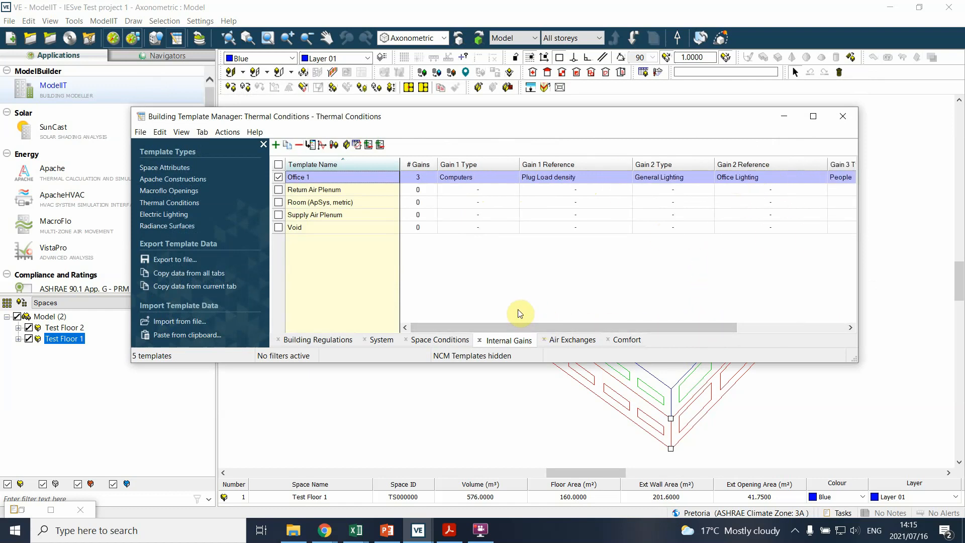